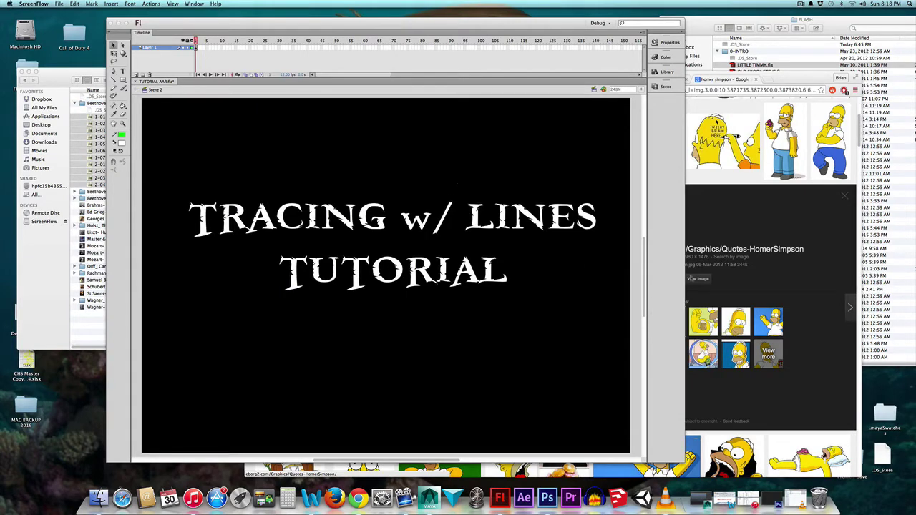
Bring the Homer image search results forward in Chrome and scroll through them
left_click(720, 210)
scroll(652, 223, "up", 5)
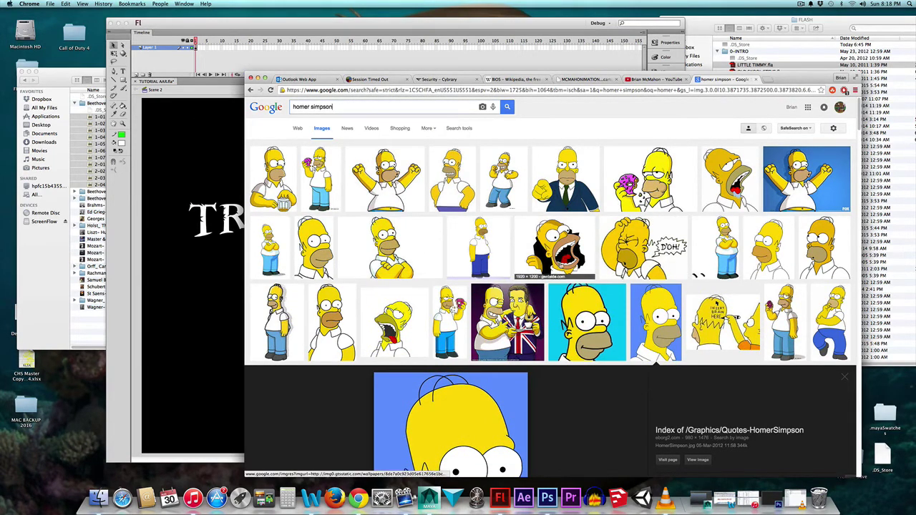
scroll(662, 305, "down", 3)
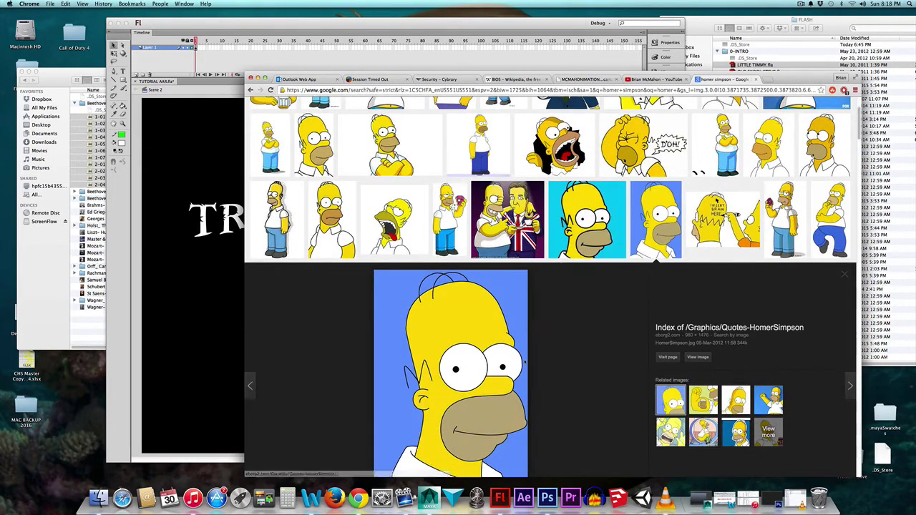
scroll(661, 305, "down", 2)
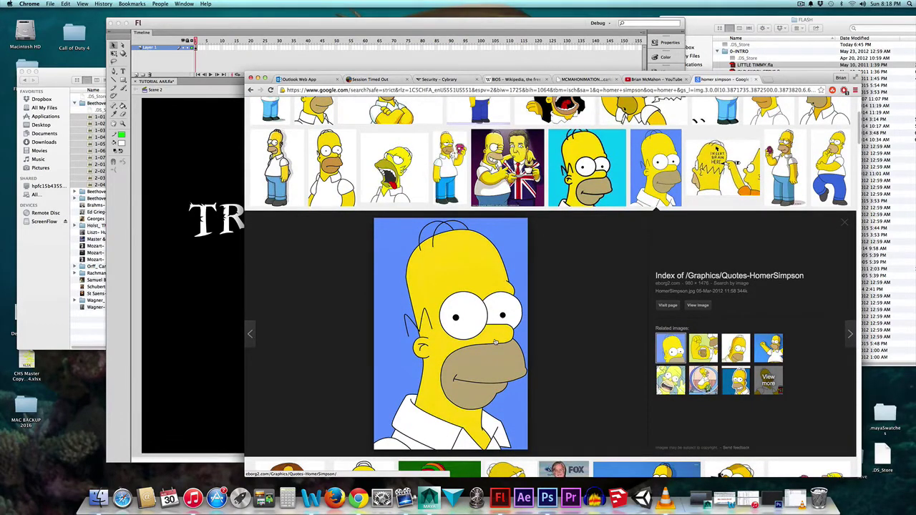
scroll(465, 299, "down", 1)
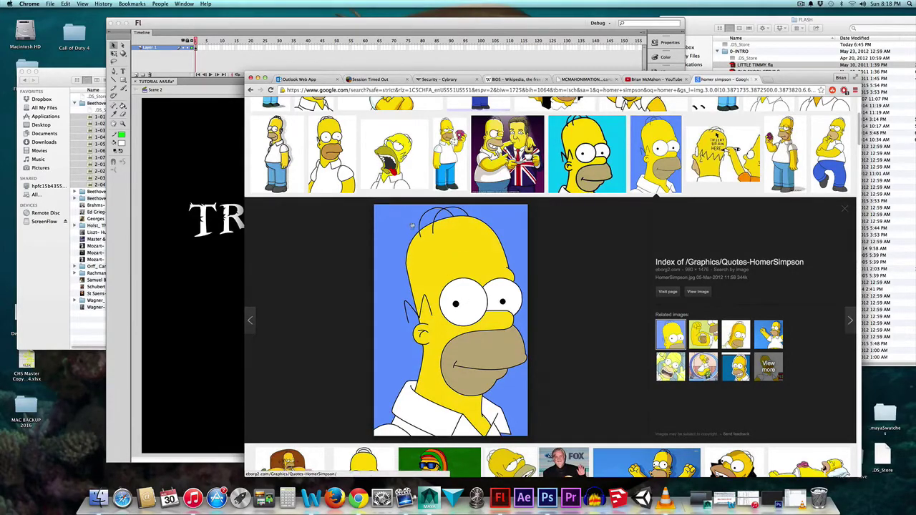
Create a new ActionScript 3.0 Flash document with default settings, then return to the Homer results
left_click(283, 23)
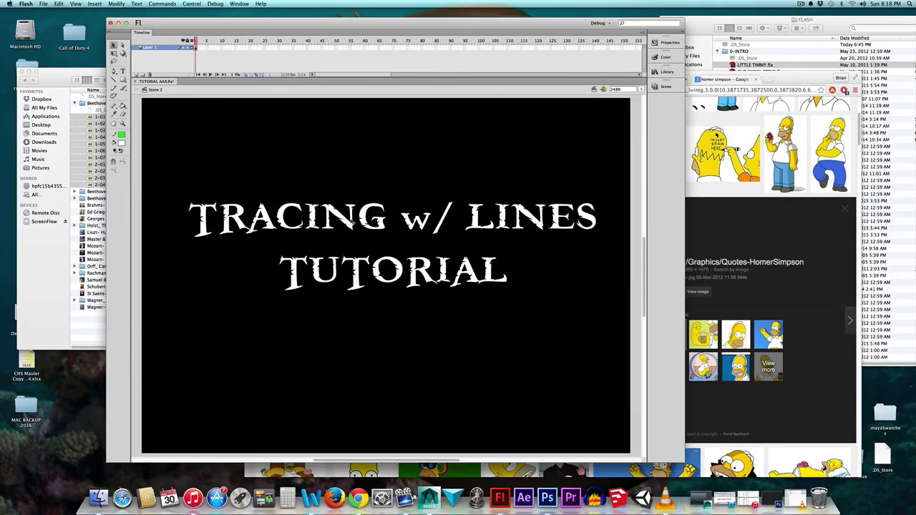
left_click(44, 5)
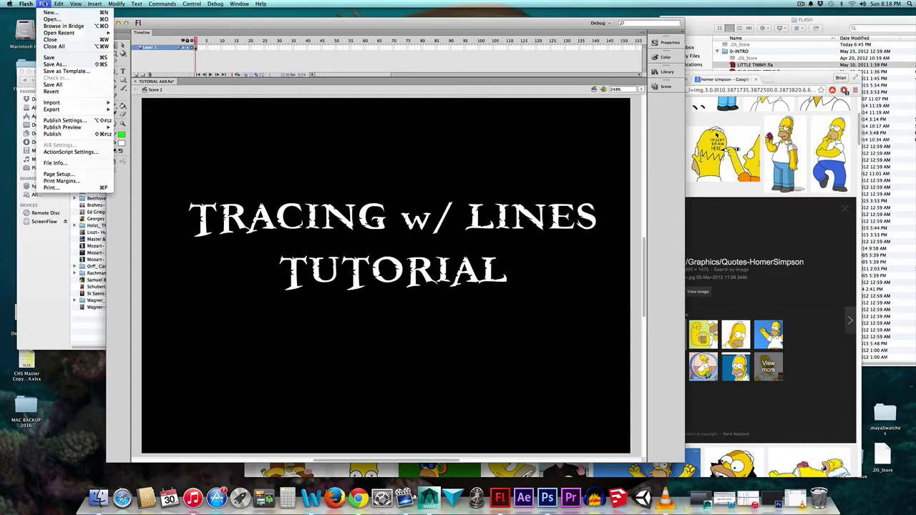
left_click(562, 249)
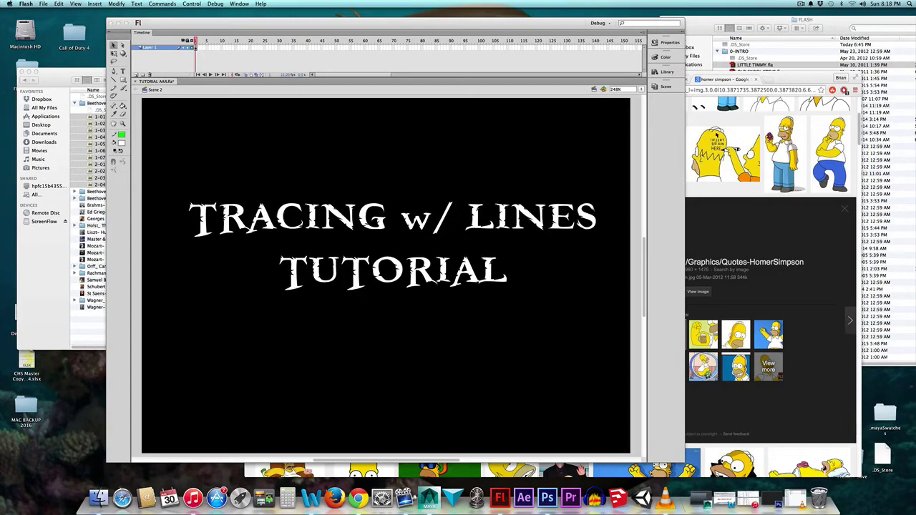
key("super+n")
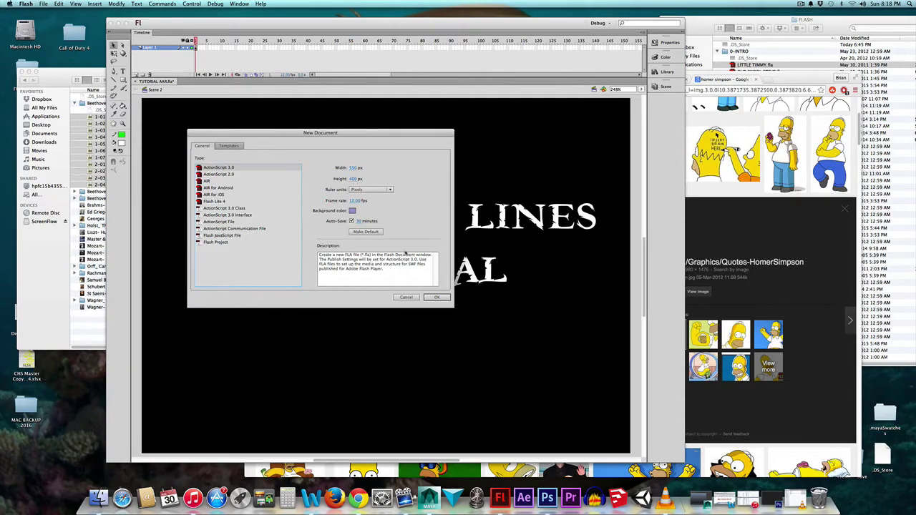
left_click(434, 297)
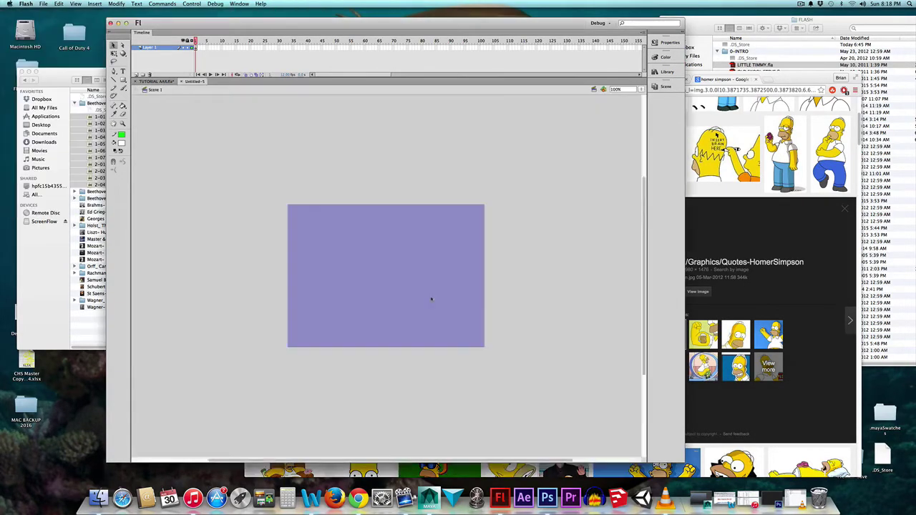
left_click(841, 253)
Copy the large Homer image from Chrome and Paste in Center onto the new Flash stage
right_click(464, 274)
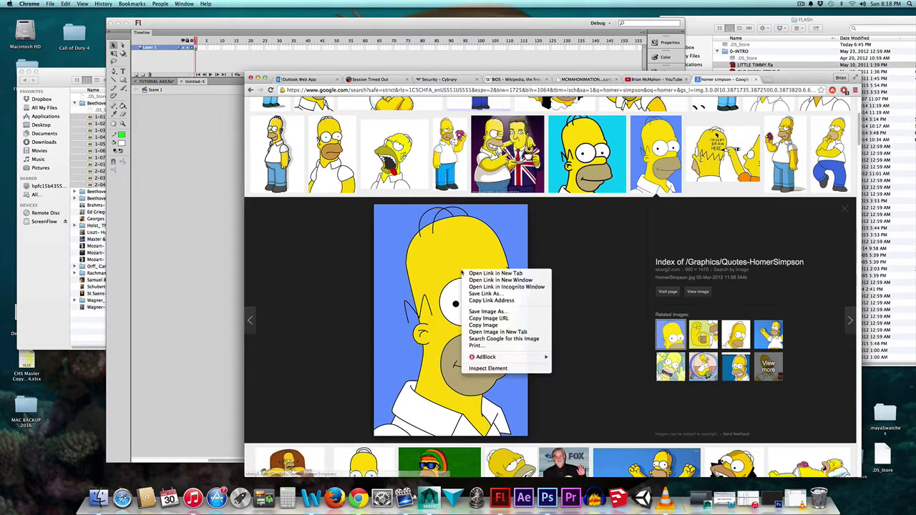
left_click(478, 325)
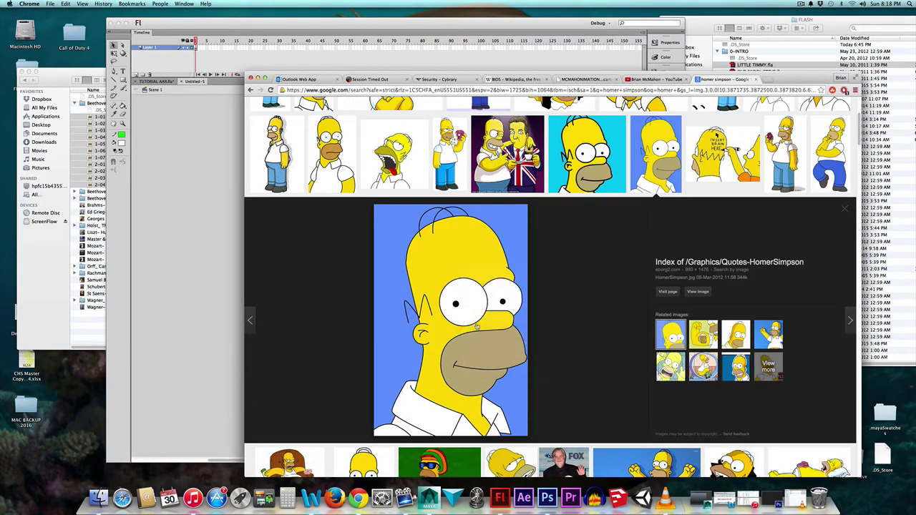
left_click(160, 171)
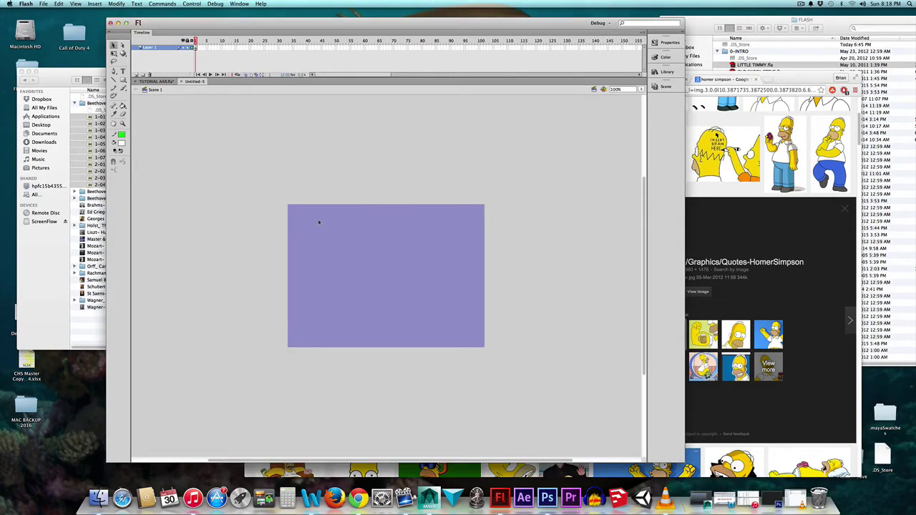
left_click(59, 3)
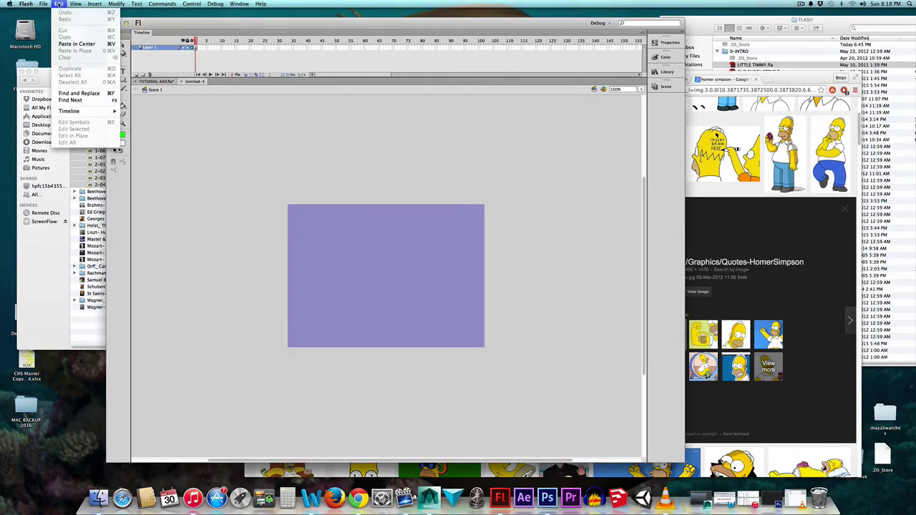
left_click(75, 45)
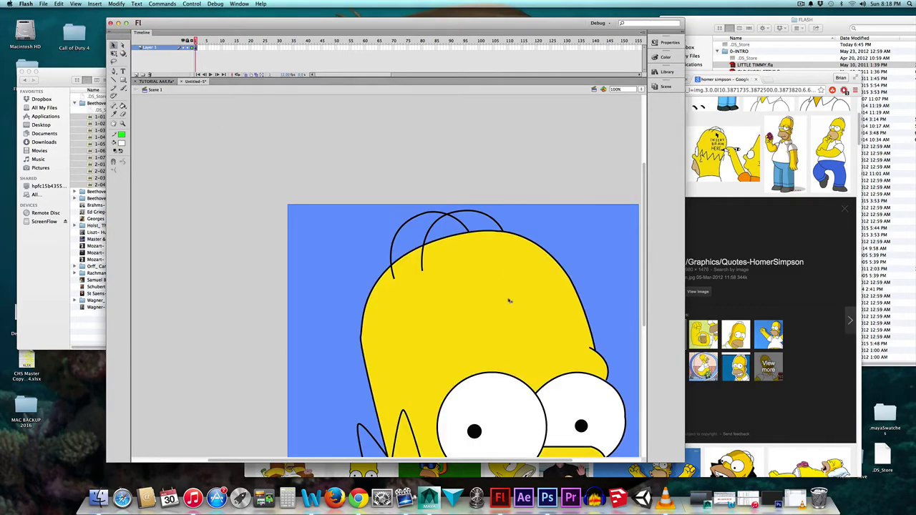
Reposition the pasted Homer image on the stage
left_click_drag(509, 301, 431, 215)
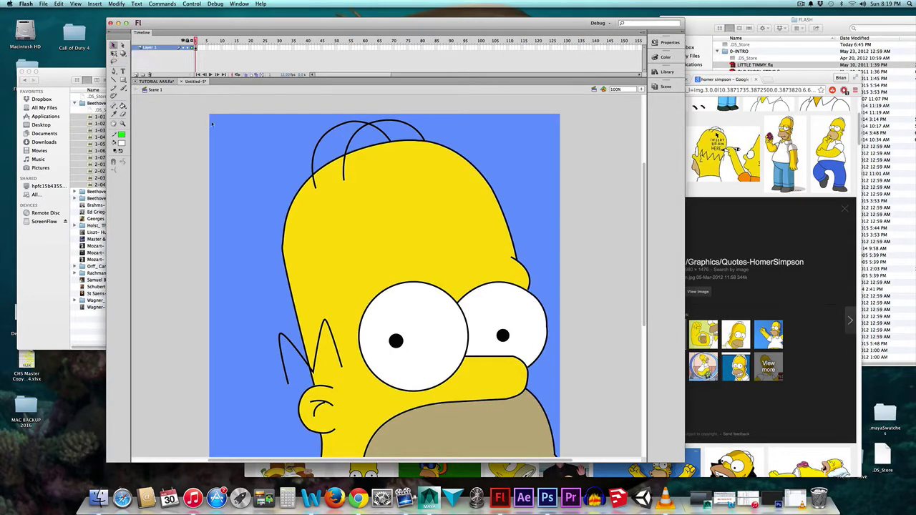
left_click_drag(427, 244, 481, 262)
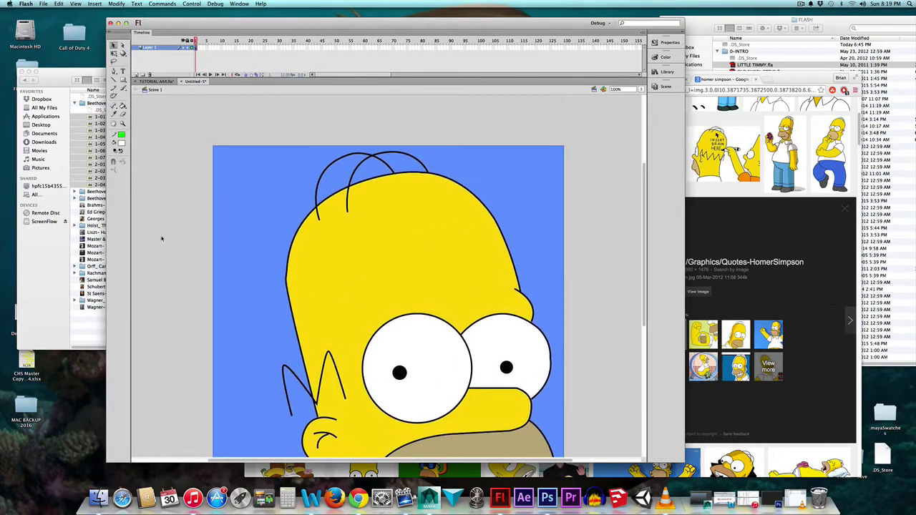
left_click_drag(329, 268, 346, 234)
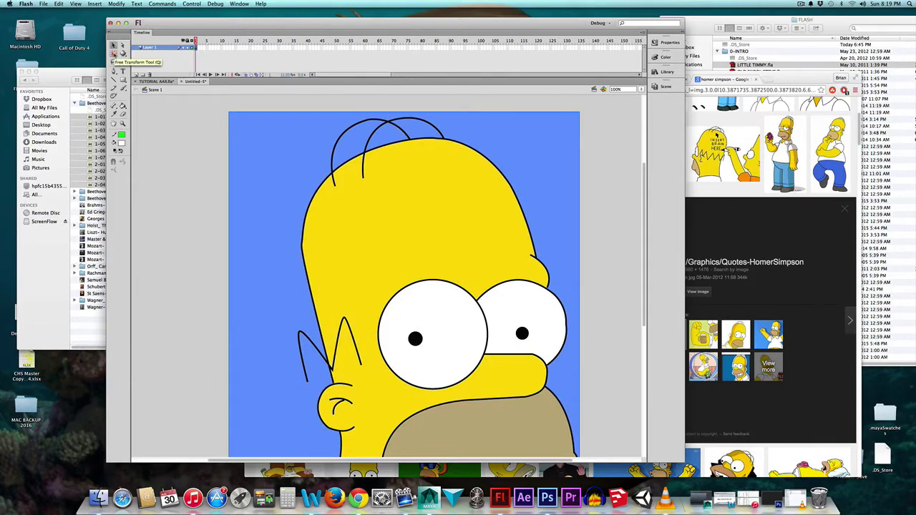
Scale the Homer image down with Free Transform so it fits the stage height
left_click(113, 54)
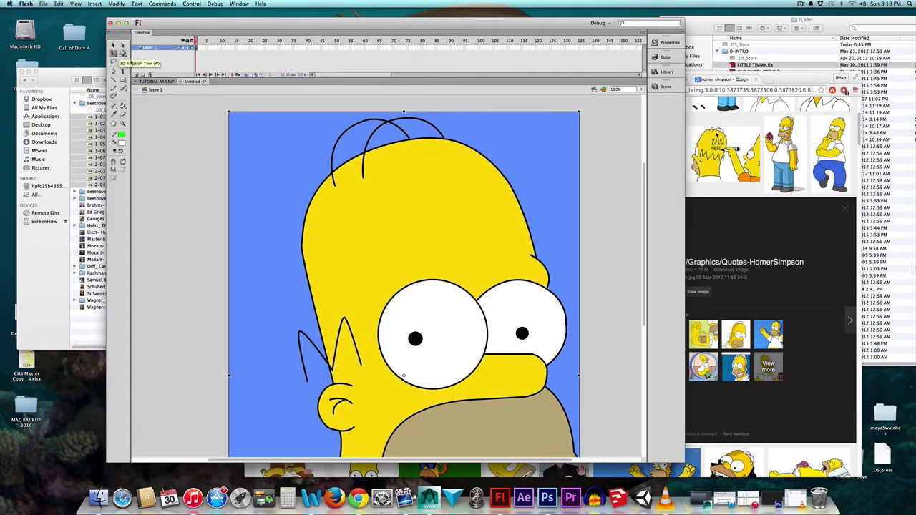
left_click_drag(228, 110, 511, 260)
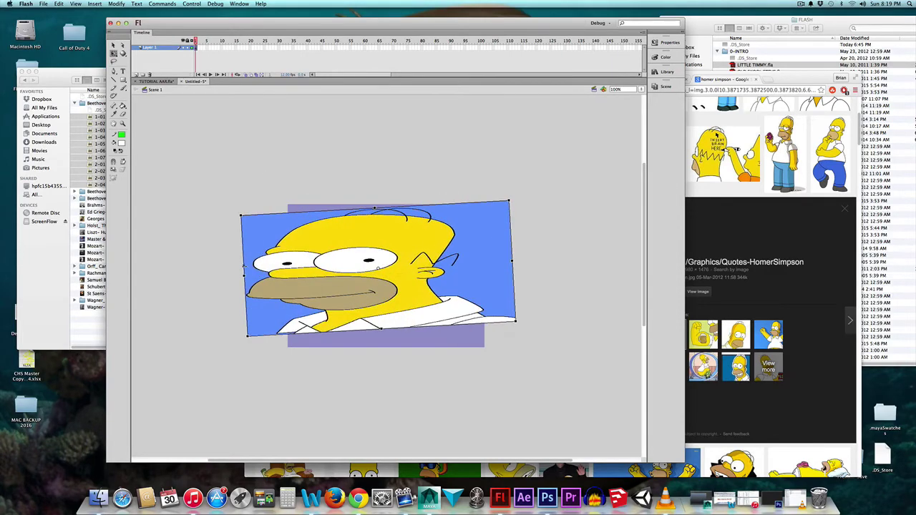
key("ctrl+z")
key("super+z")
key("super+z")
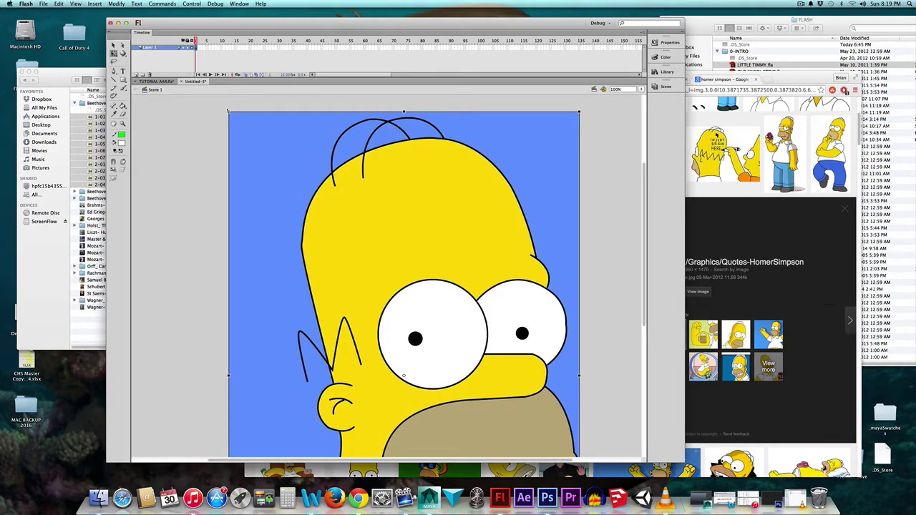
left_click_drag(229, 112, 340, 211)
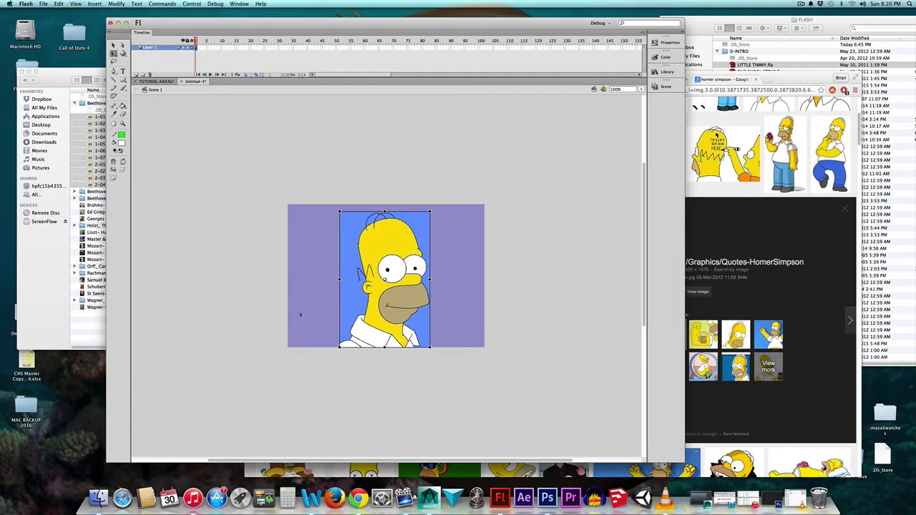
Test the movie as a SWF preview, close it, and zoom in on Homer's face
key("super+Return")
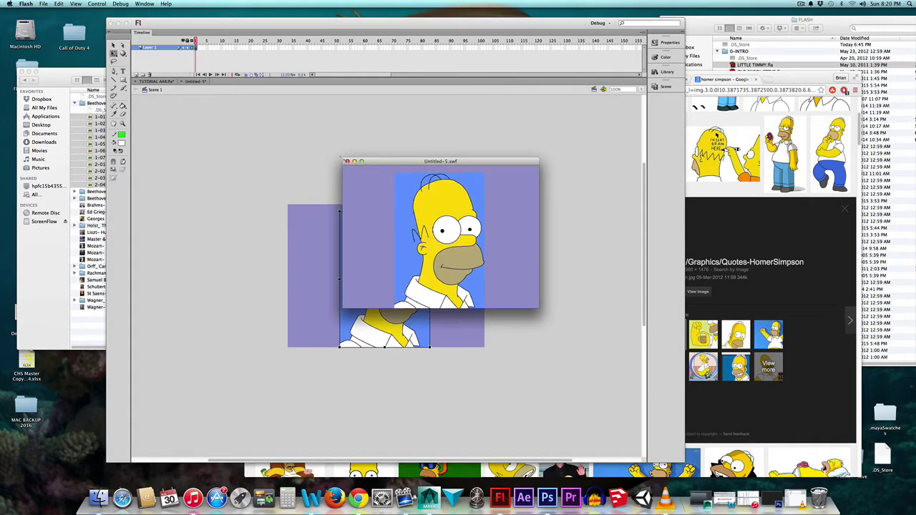
key("super+w")
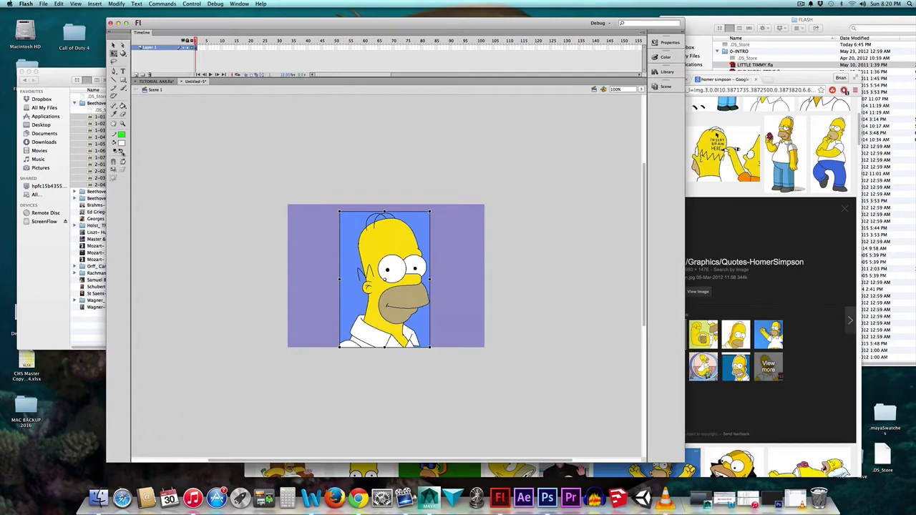
left_click(122, 124)
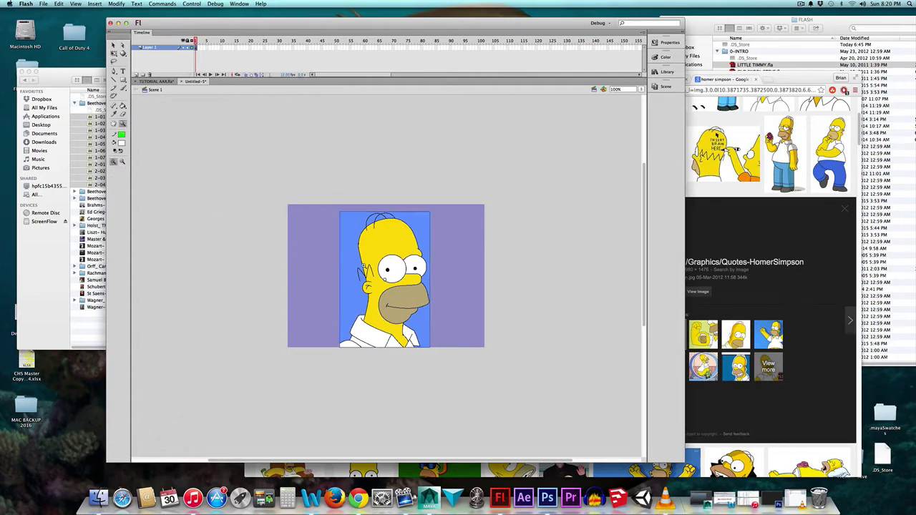
left_click(387, 277)
left_click(387, 276)
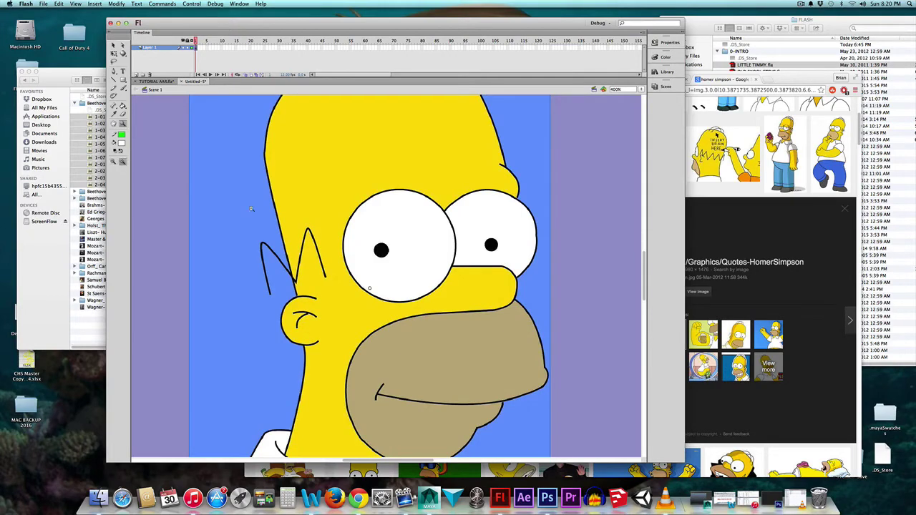
Zoom back out and fit the whole stage in view with Show Frame
left_click(327, 223, "alt")
left_click(434, 264, "alt")
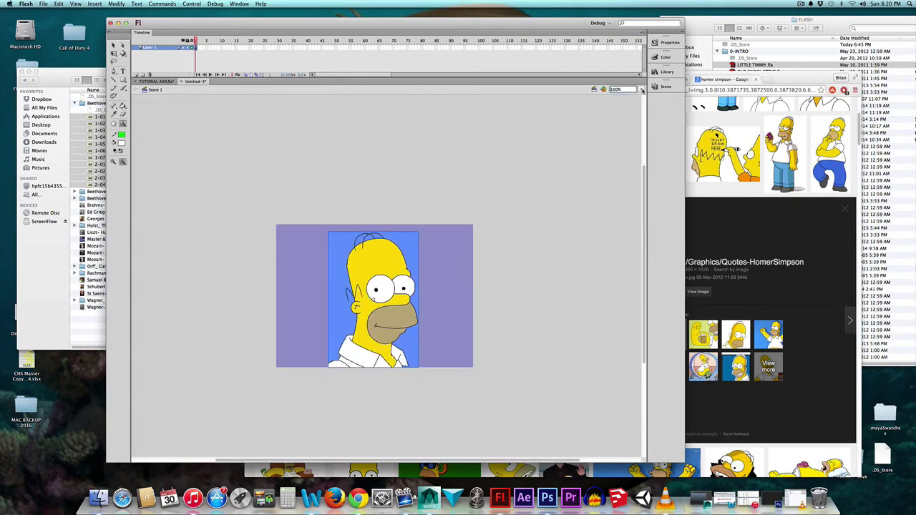
left_click(639, 90)
left_click(647, 65)
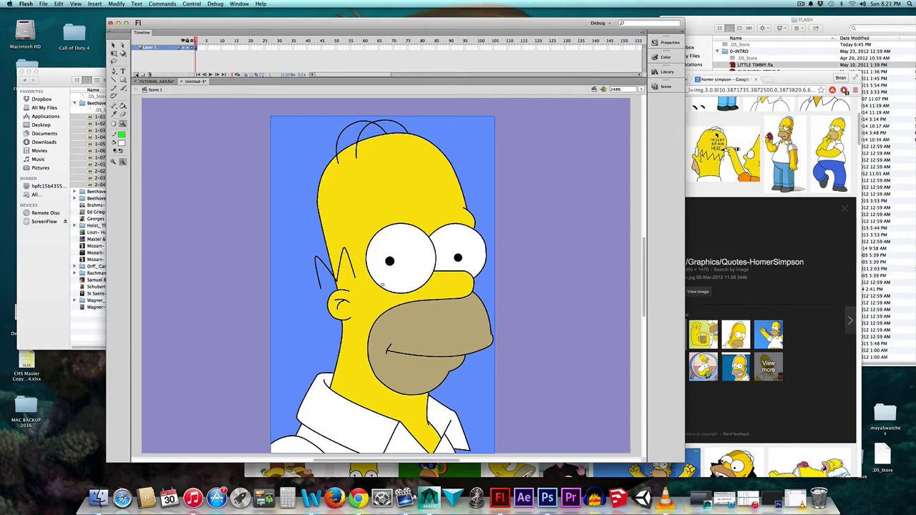
Add Layer 2 above the Homer layer, lock the Homer layer, and make Layer 2 active
left_click(136, 75)
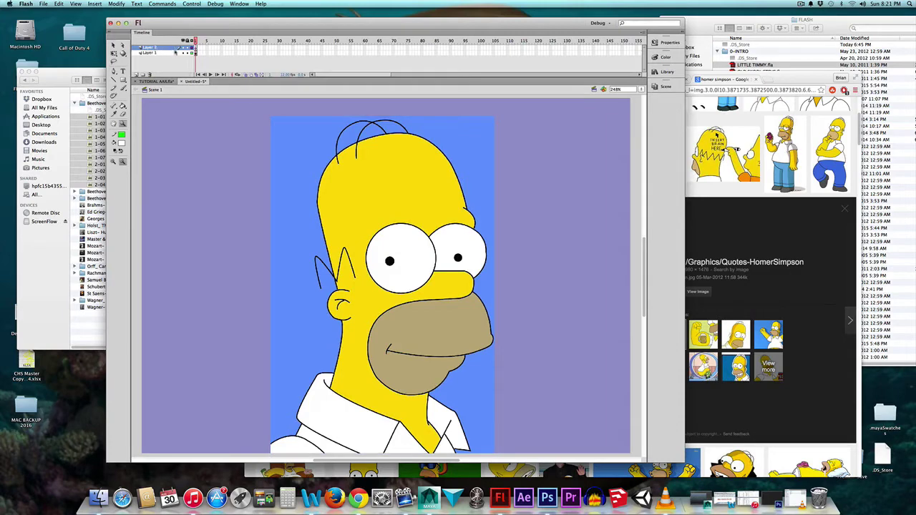
left_click(185, 54)
left_click(185, 53)
left_click(113, 46)
left_click_drag(329, 189, 178, 204)
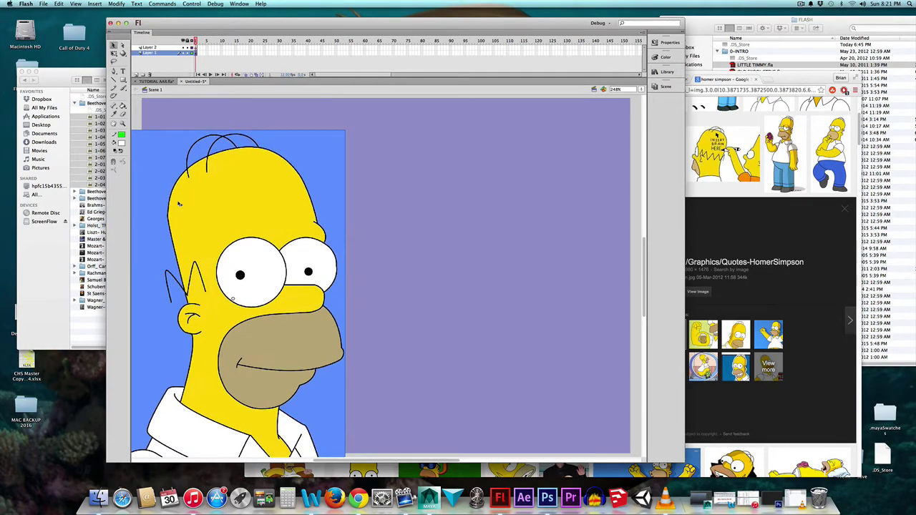
key("super+z")
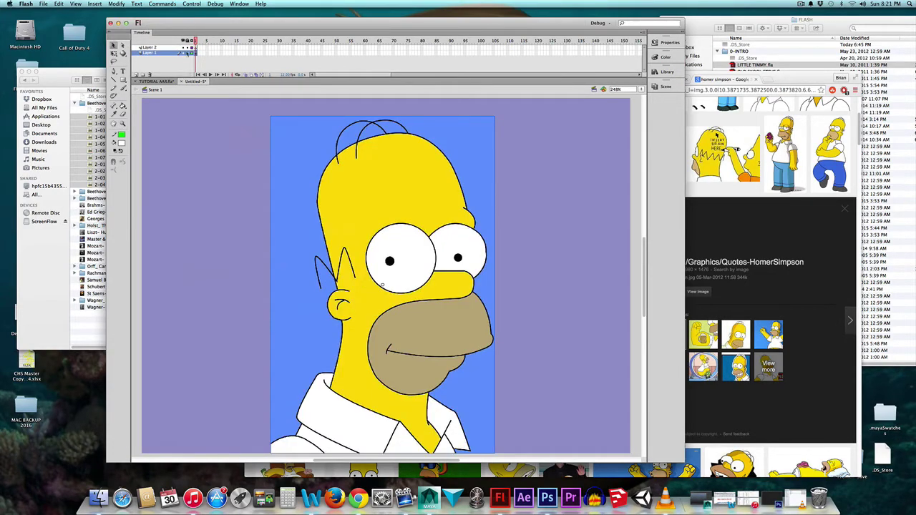
left_click(189, 53)
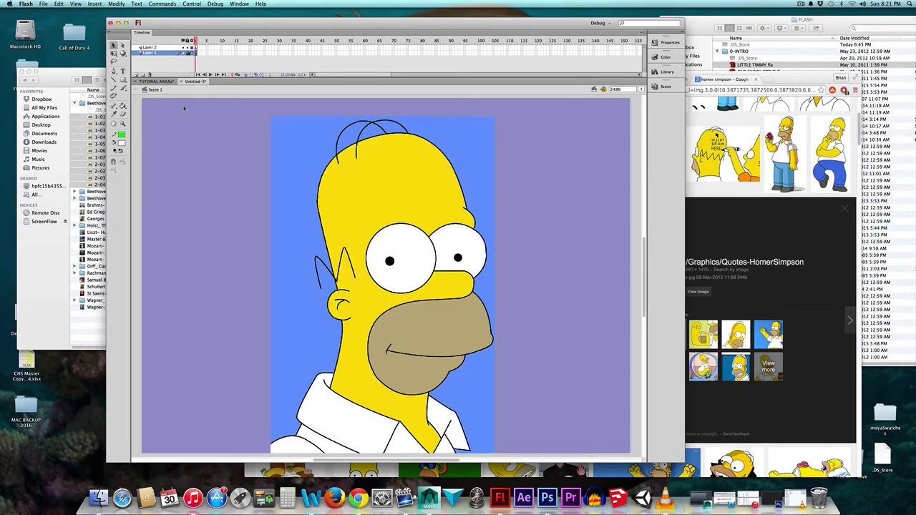
left_click(180, 123)
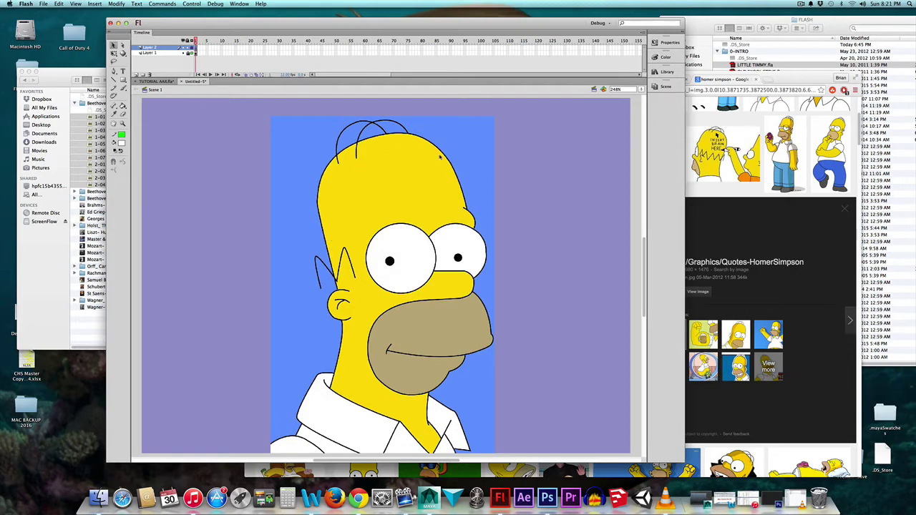
Set the stroke colour to dark red and draw a straight line left of Homer
left_click(122, 134)
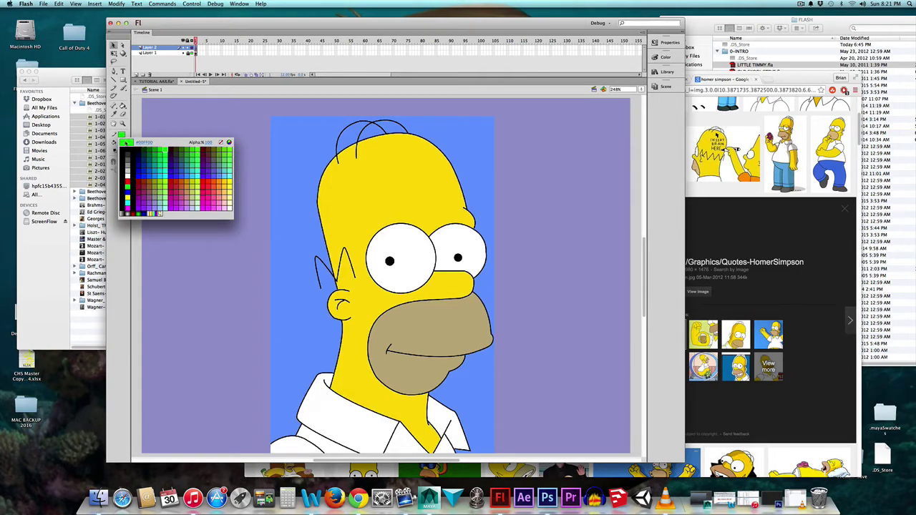
left_click(142, 178)
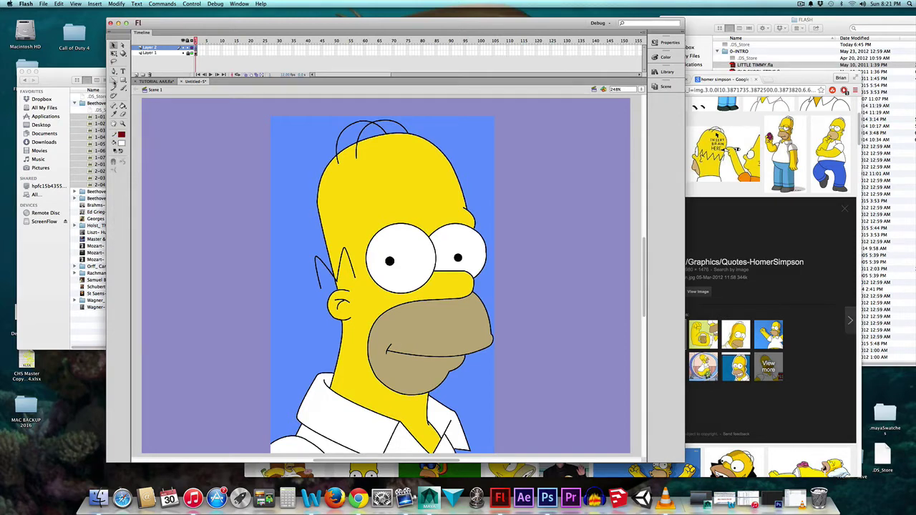
left_click(113, 79)
left_click_drag(193, 133, 241, 281)
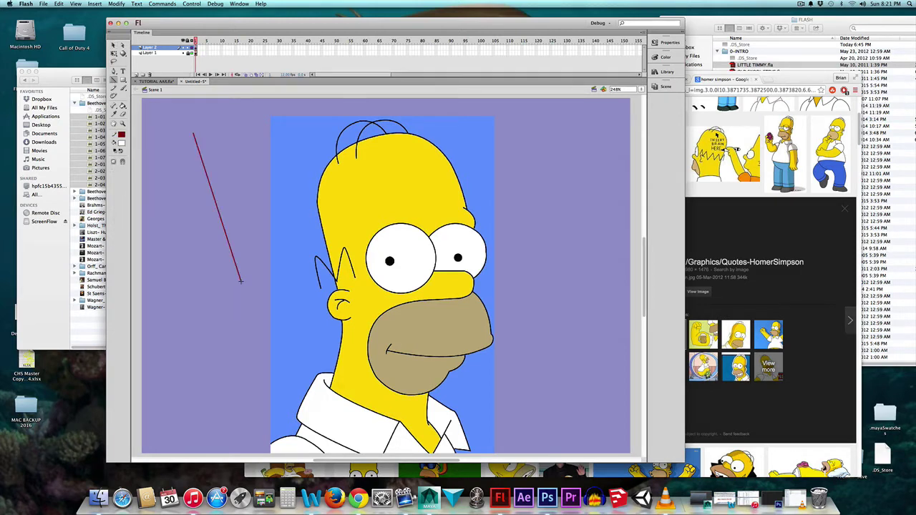
Draw a freehand curve left of Homer, then a wavy Straighten-mode pencil stroke to his right
left_click(114, 88)
mouse_move(250, 141)
left_mouse_down()
mouse_move(233, 166)
mouse_move(256, 203)
mouse_move(273, 293)
mouse_move(254, 329)
mouse_move(209, 316)
mouse_move(199, 237)
mouse_move(179, 213)
mouse_move(180, 177)
left_mouse_up()
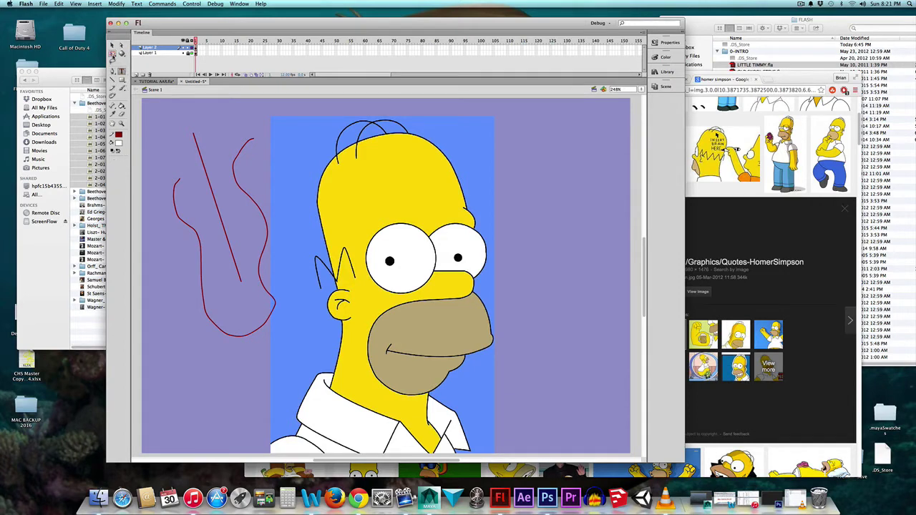
left_click(114, 45)
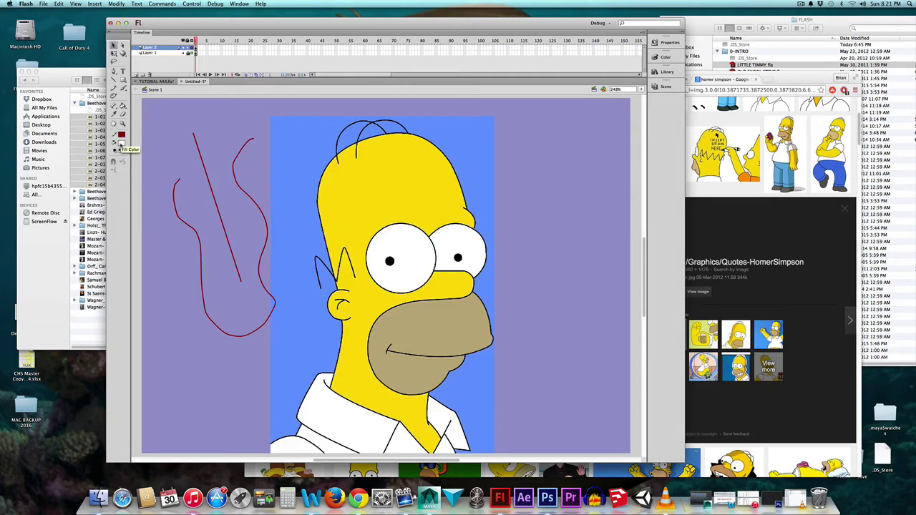
left_click(113, 89)
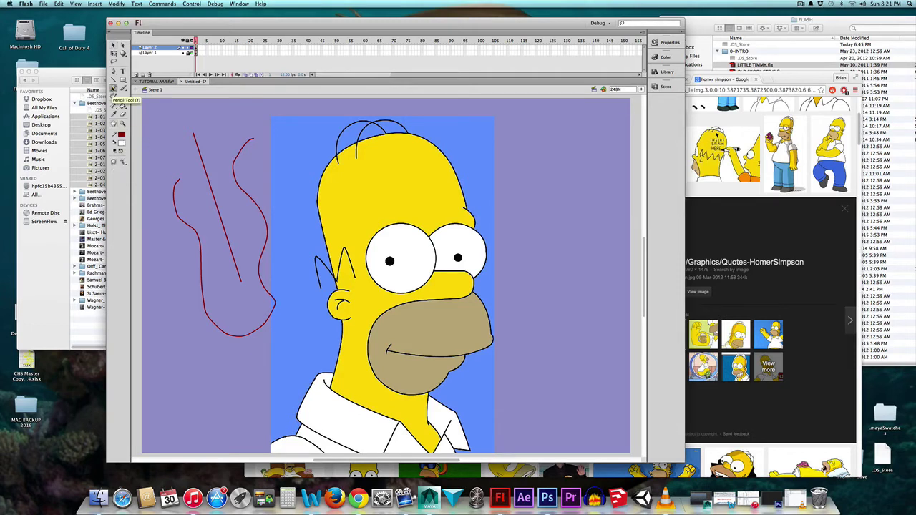
left_click(113, 88)
left_click(123, 163)
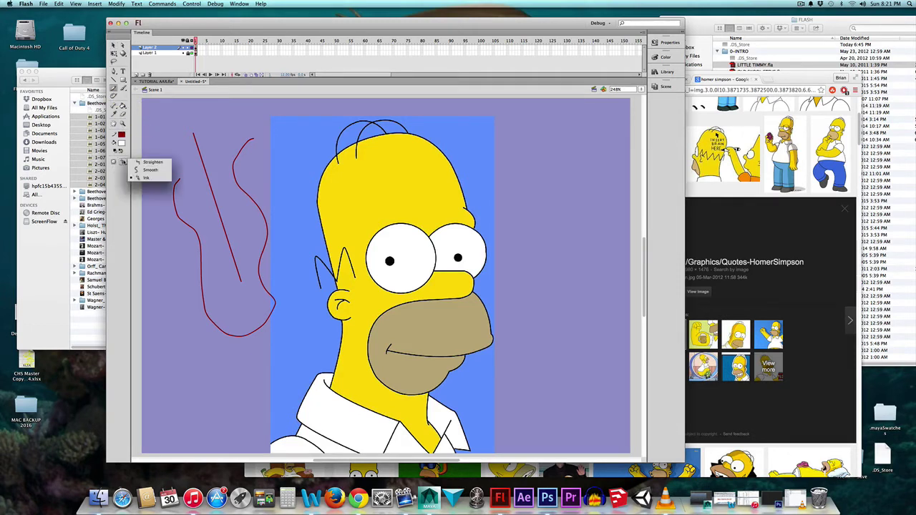
left_click(148, 163)
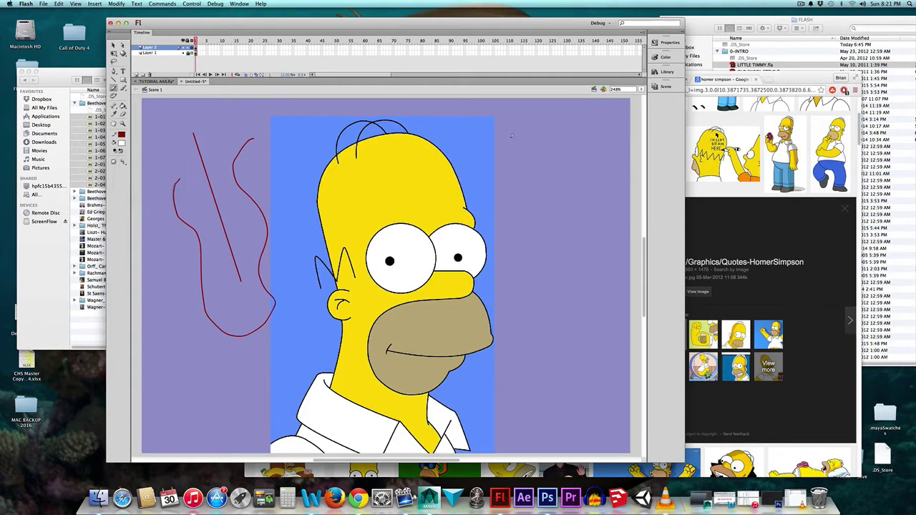
mouse_move(561, 131)
left_mouse_down()
mouse_move(535, 182)
mouse_move(570, 345)
mouse_move(562, 378)
left_mouse_up()
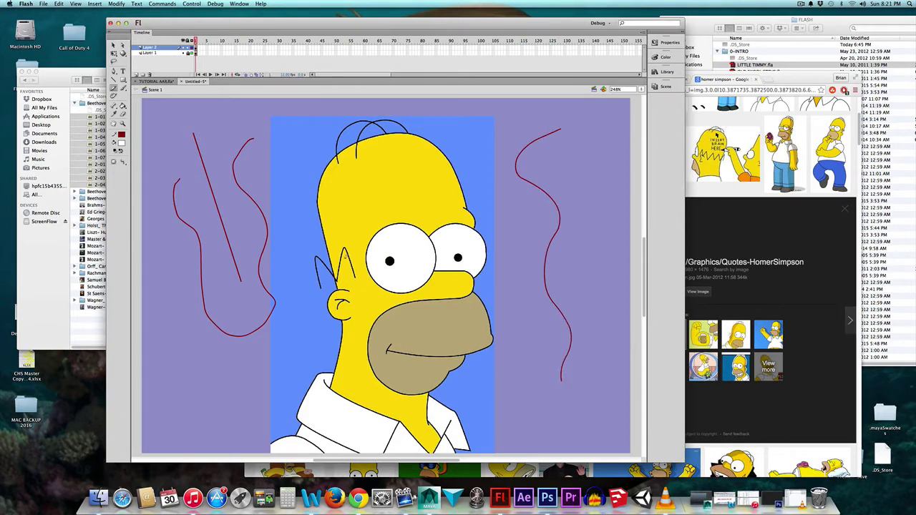
Draw two more wavy pencil strokes right of Homer, switching to Smooth and Ink modes
left_click(121, 164)
left_click(147, 169)
mouse_move(606, 130)
left_mouse_down()
mouse_move(587, 164)
mouse_move(605, 255)
mouse_move(600, 351)
left_mouse_up()
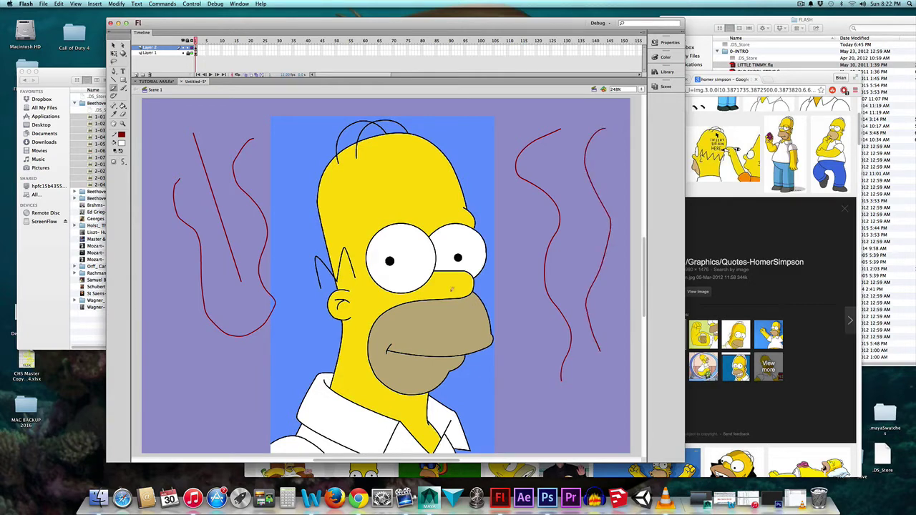
left_click(123, 164)
left_click(147, 177)
mouse_move(591, 126)
left_mouse_down()
mouse_move(559, 161)
mouse_move(581, 246)
mouse_move(572, 309)
mouse_move(590, 354)
left_mouse_up()
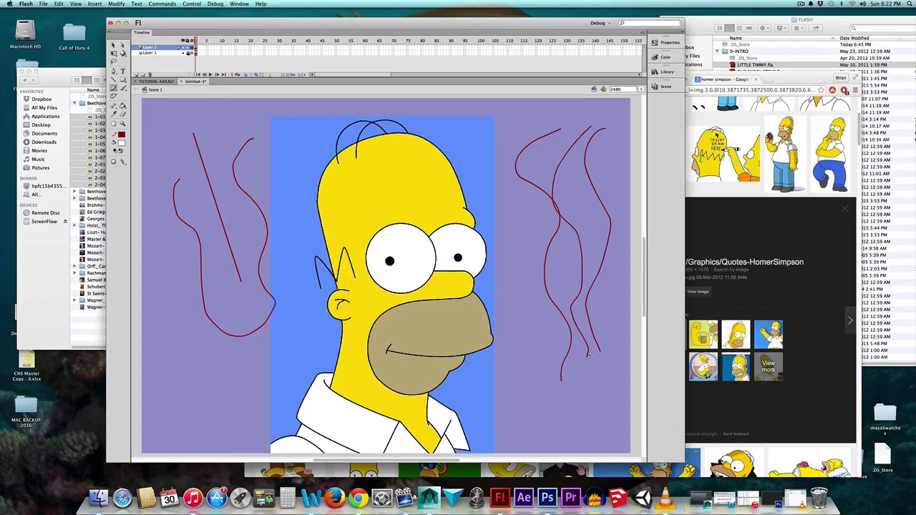
left_click(123, 163)
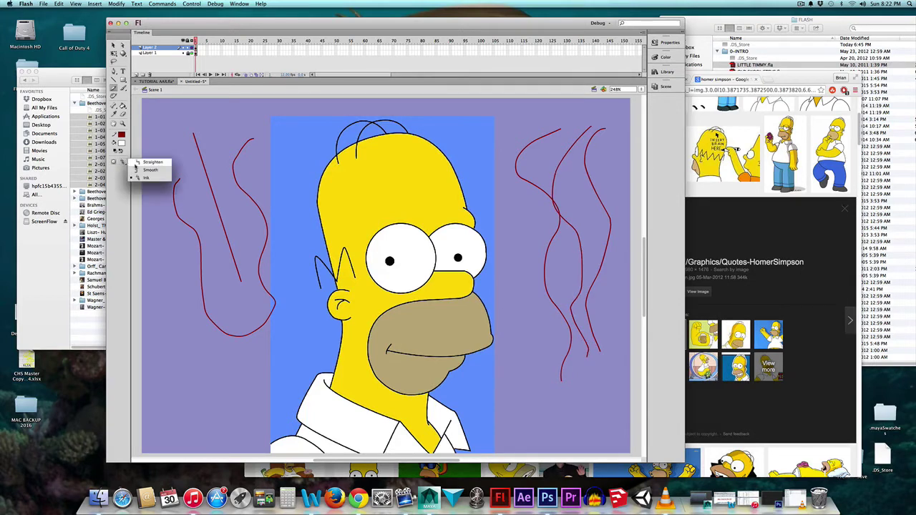
left_click(142, 166)
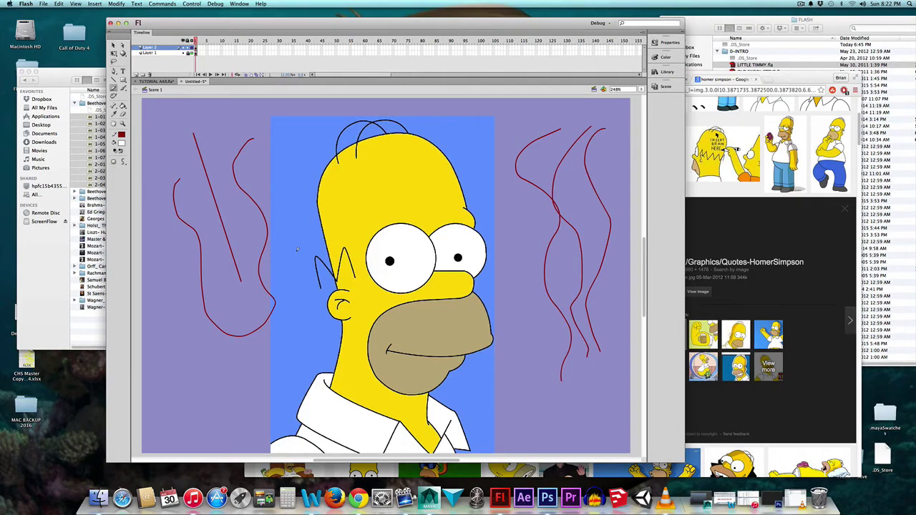
left_click(113, 45)
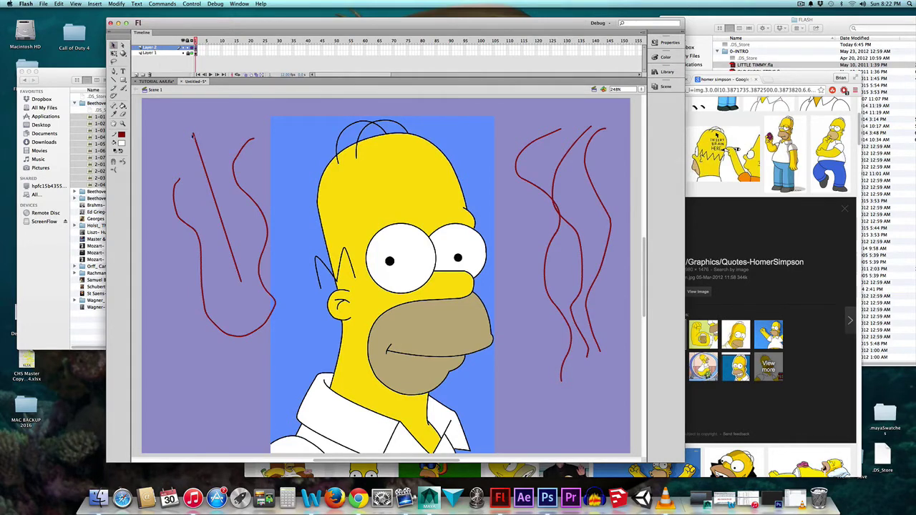
Delete all red test strokes, trial-trace Homer's left eye, check it, then undo it
mouse_move(152, 100)
left_mouse_down()
mouse_move(429, 287)
mouse_move(627, 395)
left_mouse_up()
key("Delete")
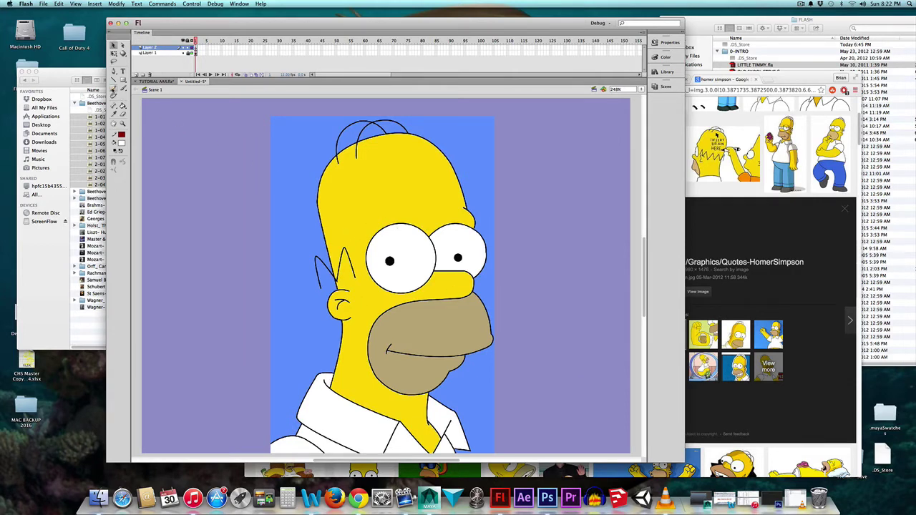
left_click(112, 88)
mouse_move(414, 227)
left_mouse_down()
mouse_move(380, 228)
mouse_move(369, 250)
mouse_move(384, 285)
mouse_move(430, 277)
mouse_move(427, 224)
mouse_move(408, 220)
mouse_move(461, 220)
mouse_move(479, 234)
mouse_move(485, 259)
mouse_move(437, 267)
mouse_move(472, 273)
mouse_move(454, 299)
mouse_move(387, 306)
mouse_move(371, 325)
mouse_move(372, 359)
mouse_move(388, 378)
mouse_move(419, 386)
left_mouse_up()
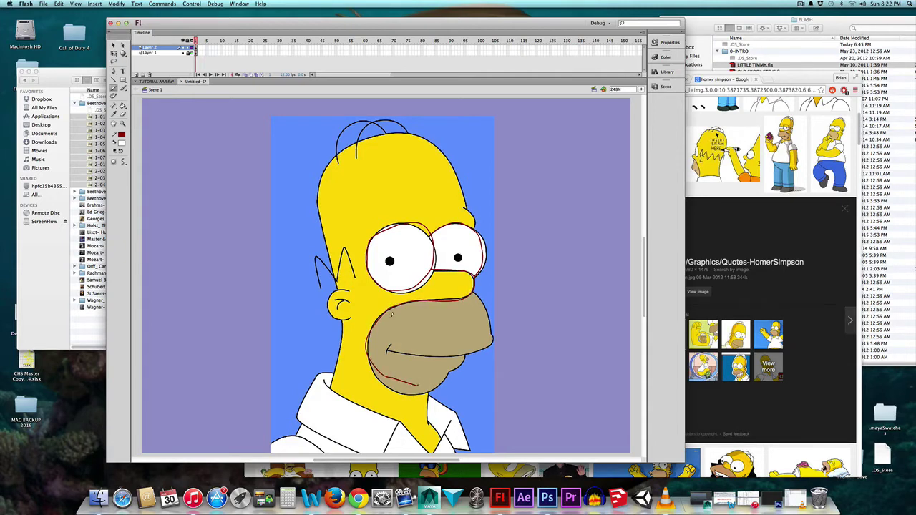
left_click(184, 53)
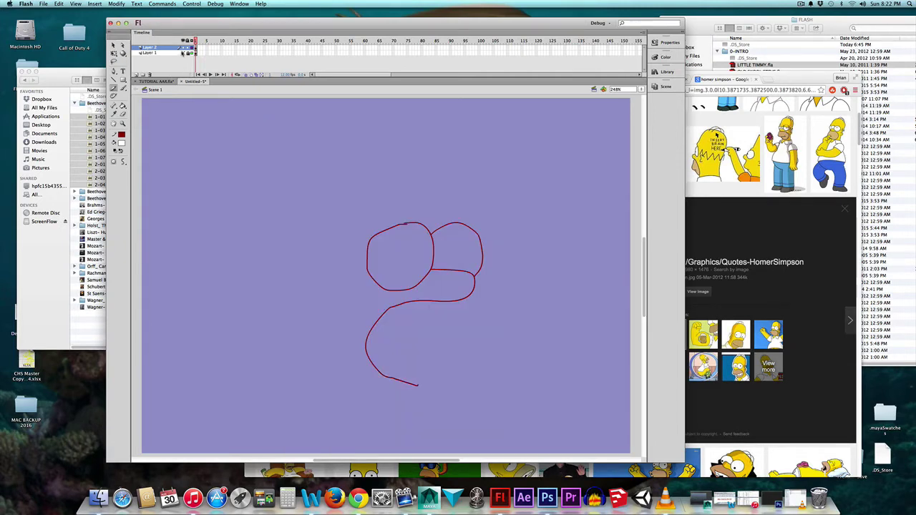
left_click(183, 54)
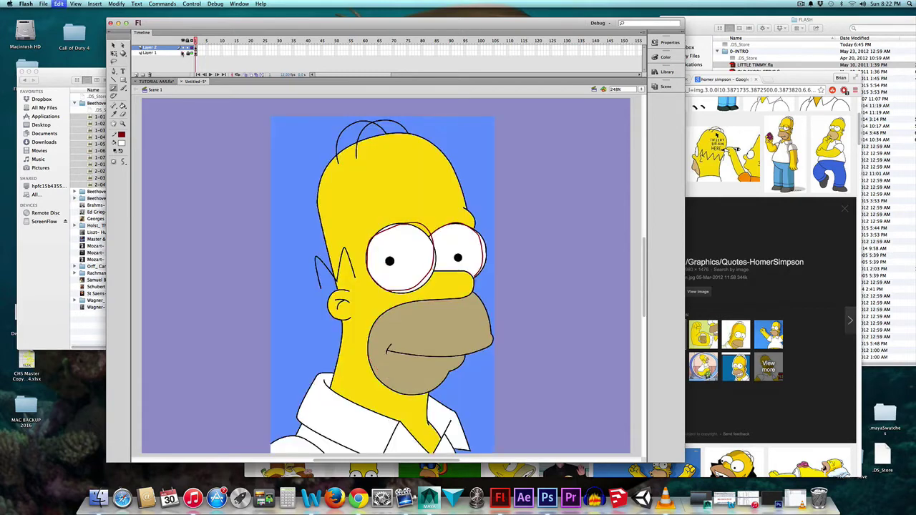
key("super+z")
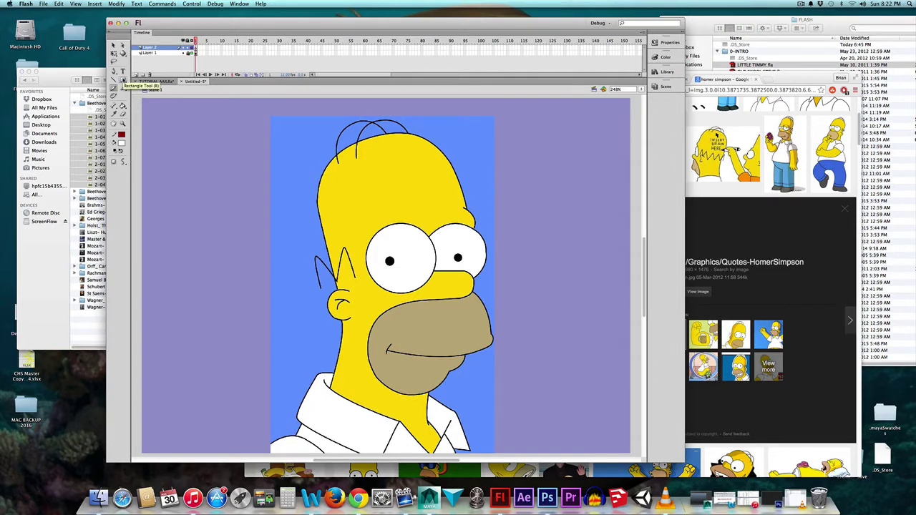
Draw a white red-outlined oval at top-left and a matching rectangle right of Homer
left_click(122, 81)
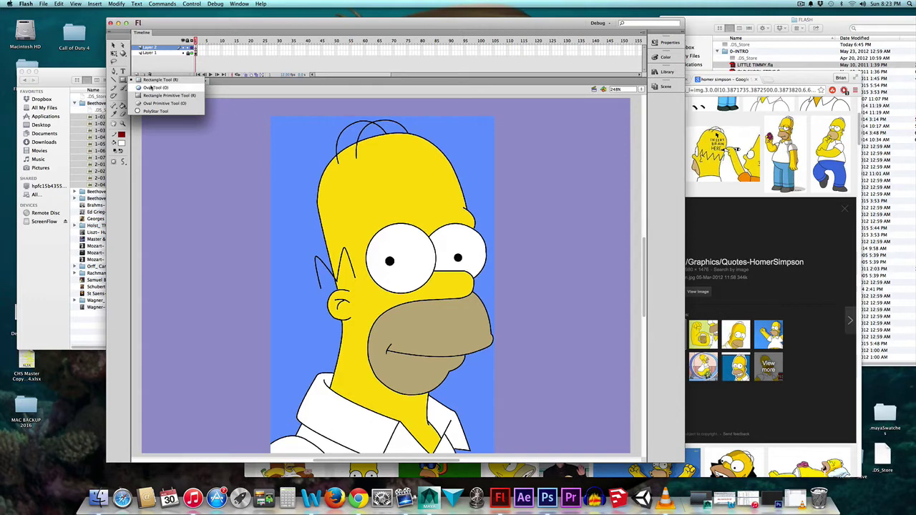
left_click(151, 87)
left_click_drag(190, 130, 253, 198)
left_click(123, 80)
left_click(151, 78)
left_click_drag(509, 133, 579, 196)
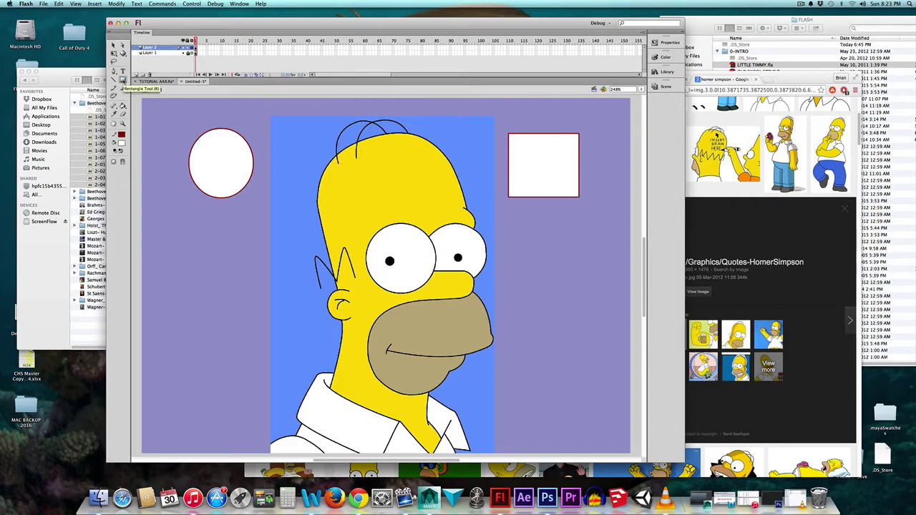
Try a PolyStar pentagon left of Homer, undo it, and reselect the Oval tool
left_click(122, 80)
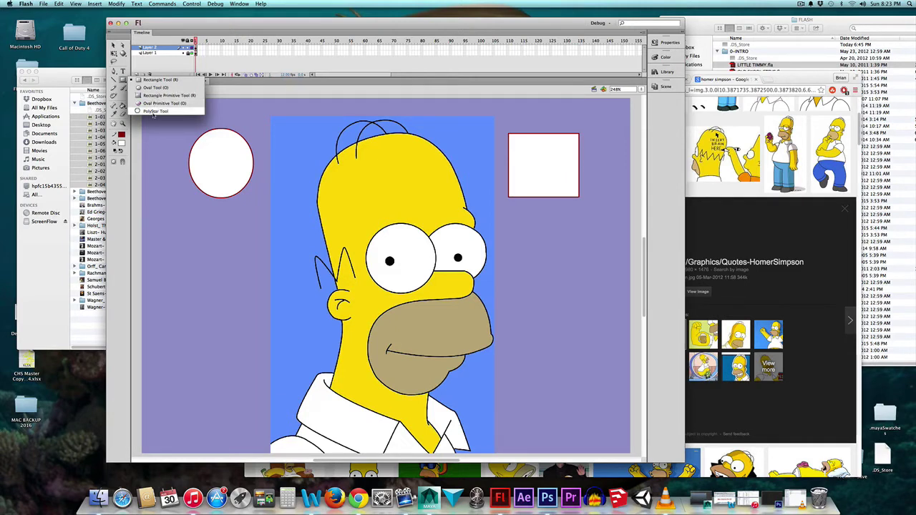
left_click(152, 112)
left_click_drag(204, 234, 266, 306)
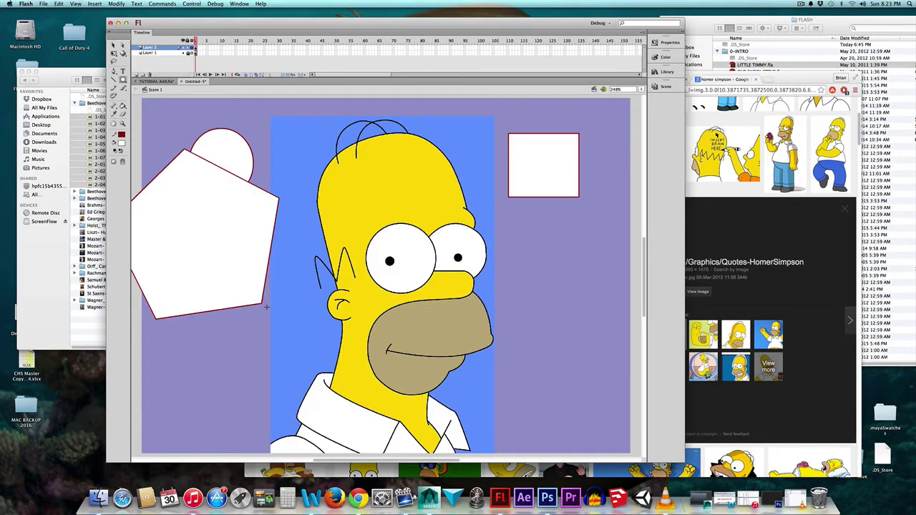
key("super+z")
left_click(122, 81)
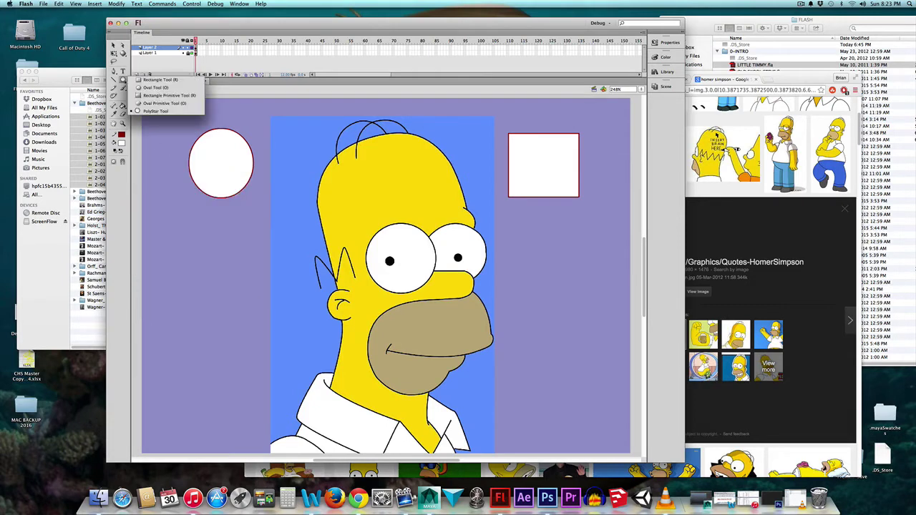
left_click(154, 88)
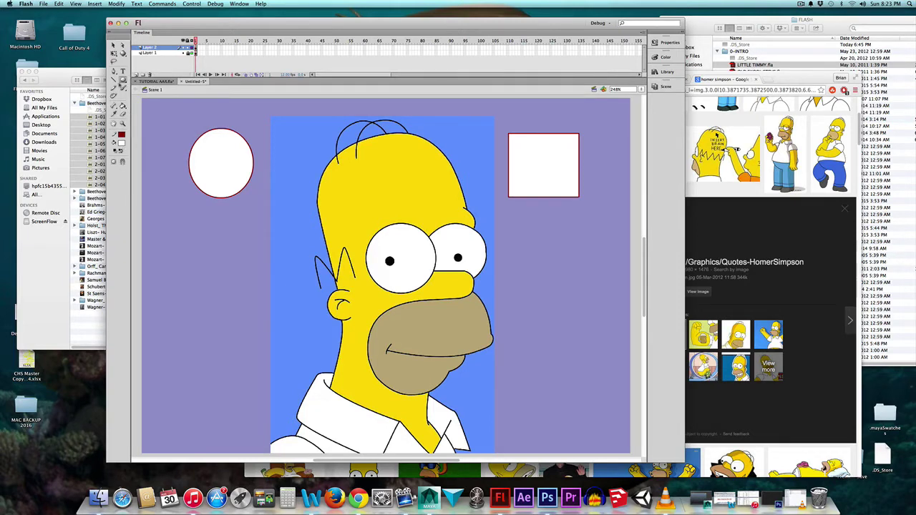
Turn on object drawing and draw three freehand pencil strokes beside Homer
left_click(113, 86)
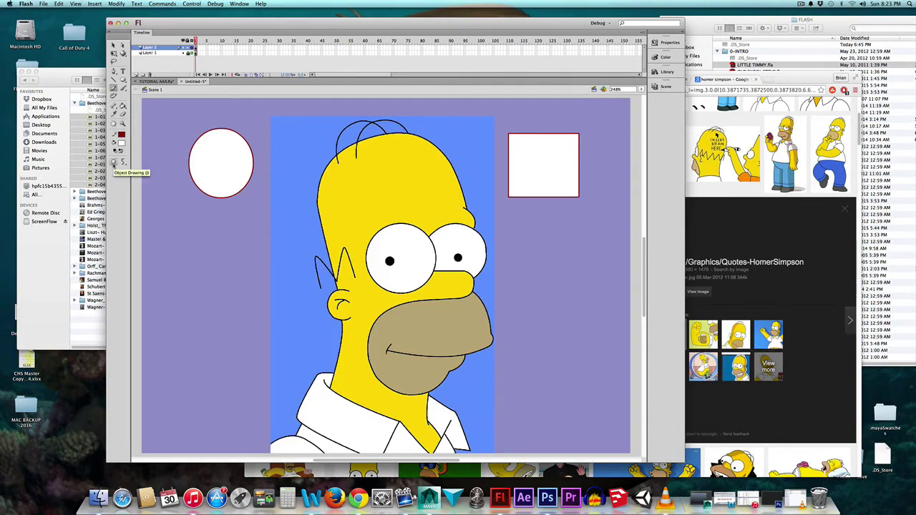
left_click(113, 162)
mouse_move(177, 214)
left_mouse_down()
mouse_move(203, 239)
mouse_move(232, 293)
left_mouse_up()
left_click_drag(517, 230, 564, 343)
mouse_move(252, 245)
left_mouse_down()
mouse_move(279, 271)
mouse_move(286, 329)
left_mouse_up()
Delete the three strokes, then draw another pencil stroke left of Homer's ear and undo it
key("v")
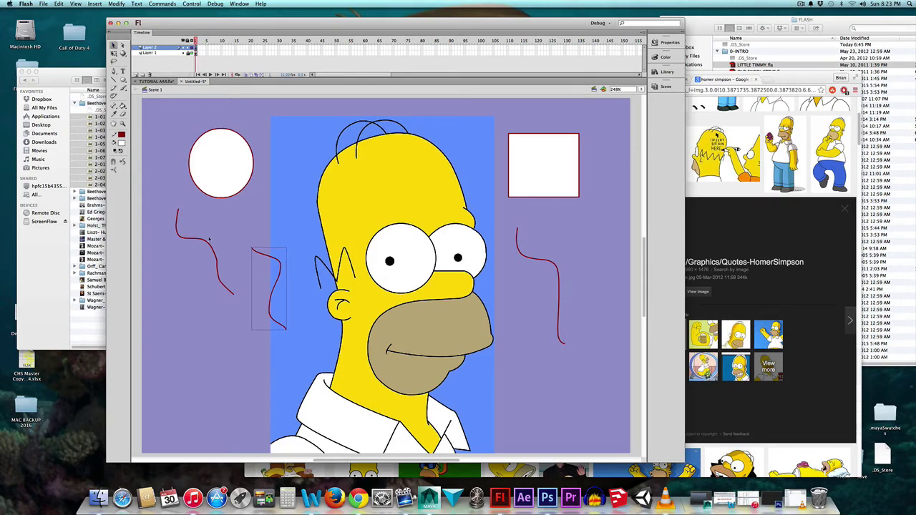
left_click(210, 243)
left_click(276, 261, "shift")
left_click(544, 264, "shift")
key("Delete")
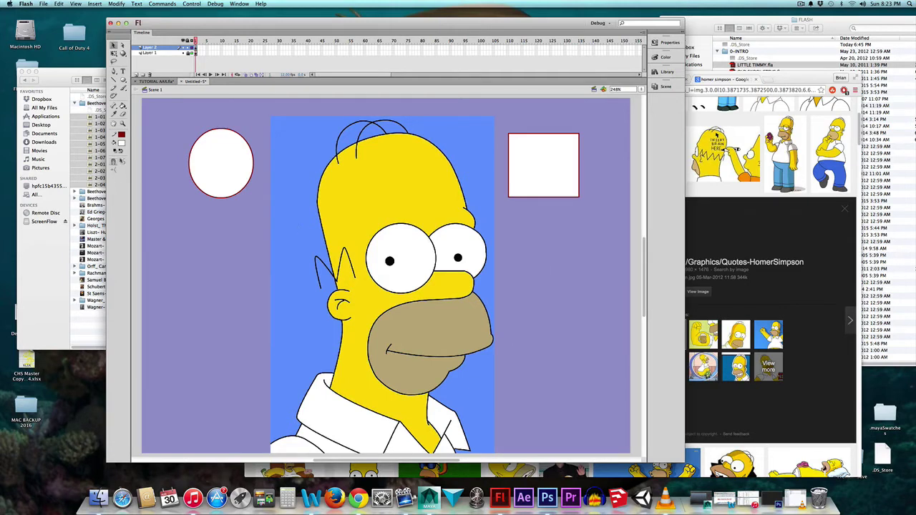
left_click(114, 87)
left_click_drag(208, 244, 239, 342)
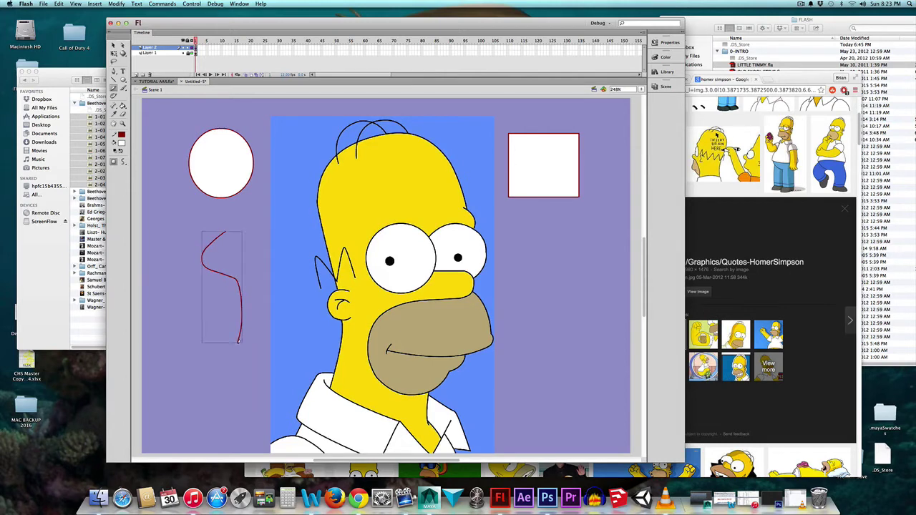
key("super+z")
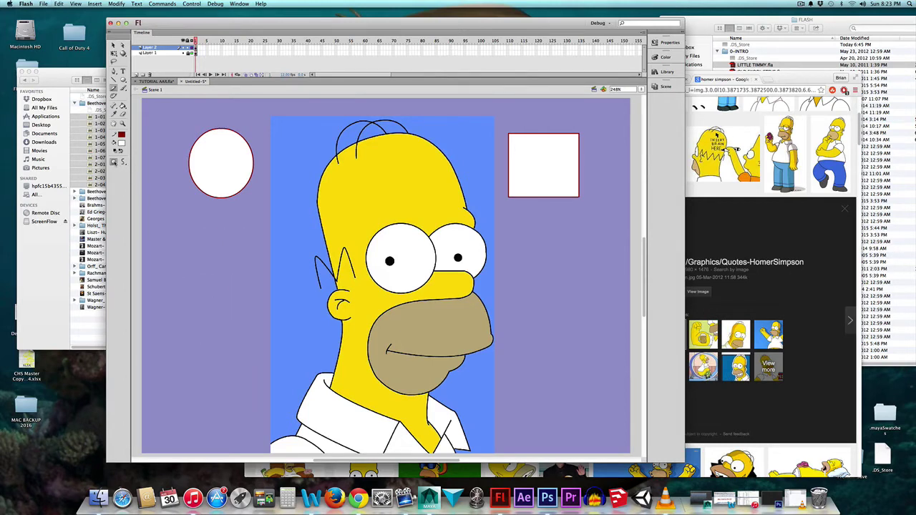
Delete the practice oval and the white rectangle at upper right
key("super+a")
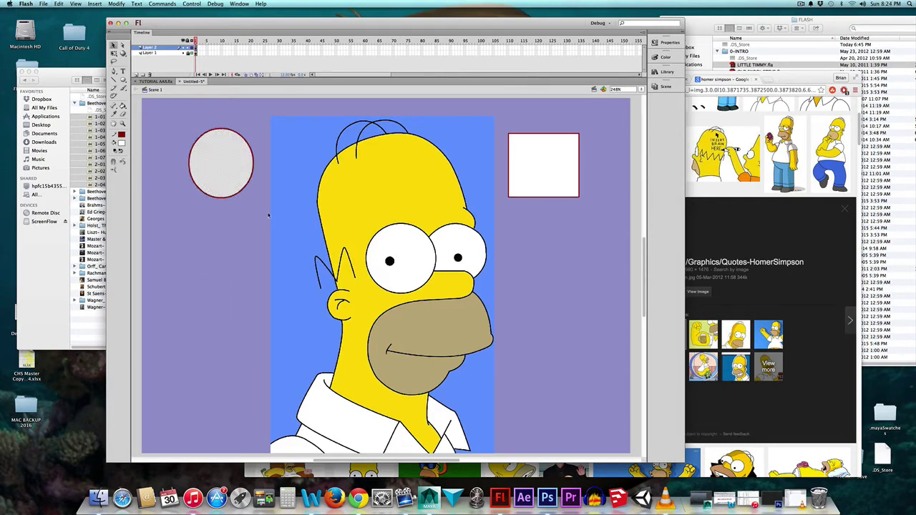
key("Delete")
left_click_drag(502, 134, 602, 240)
key("Delete")
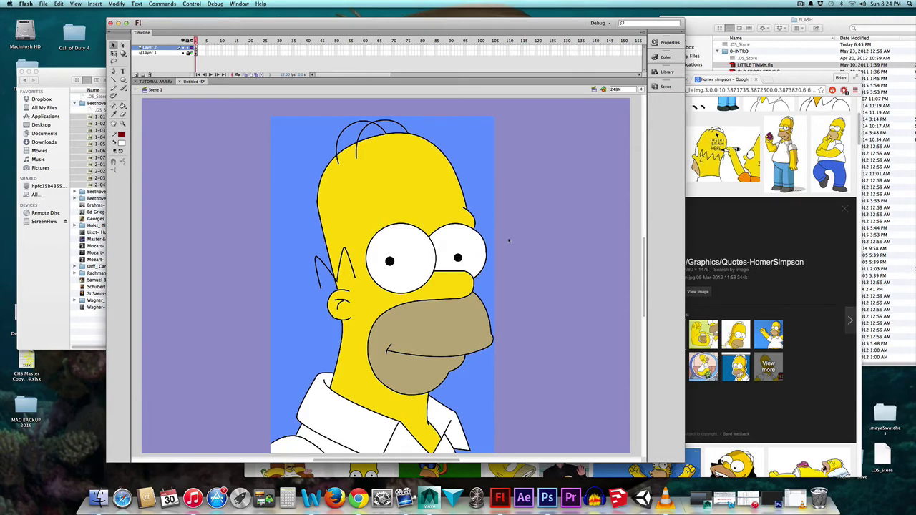
scroll(505, 239, "left", 2)
scroll(505, 238, "down", 2)
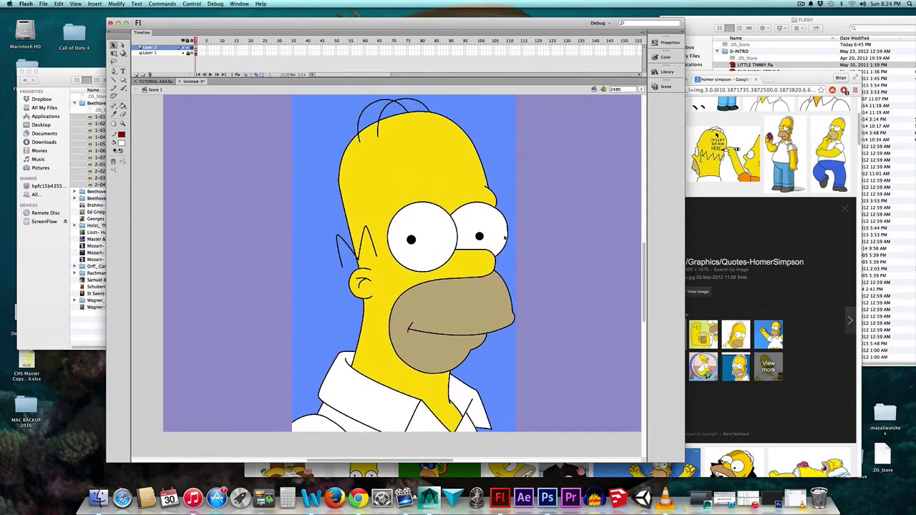
scroll(505, 239, "up", 1)
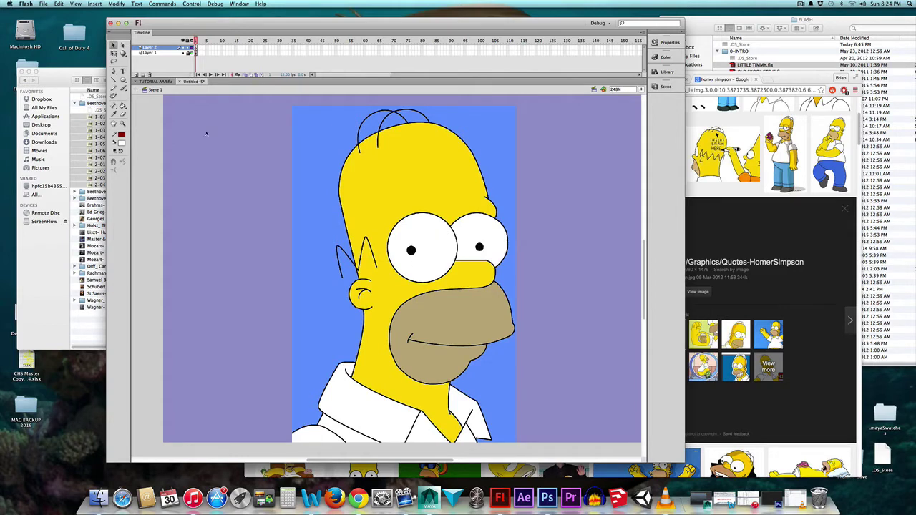
Draw a new oval, pull its white fill off the outline, and delete fill and outline
left_click(123, 80)
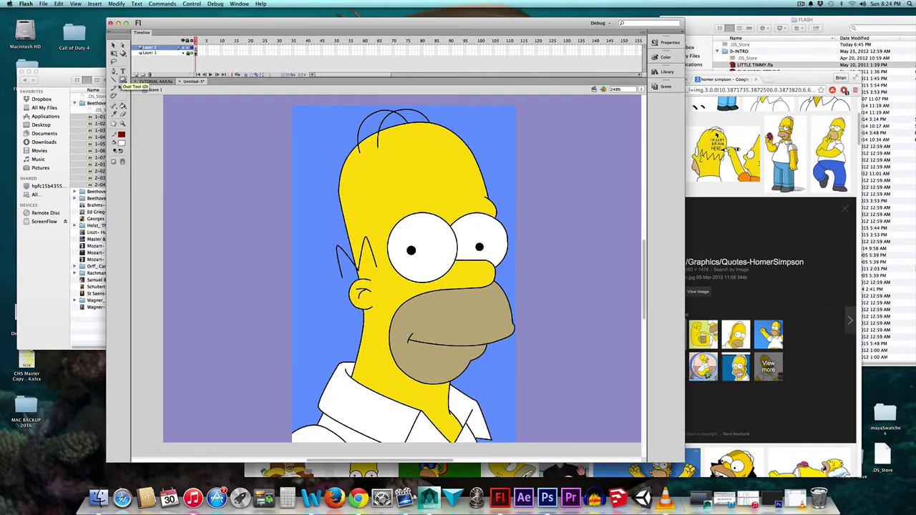
left_click_drag(226, 159, 299, 242)
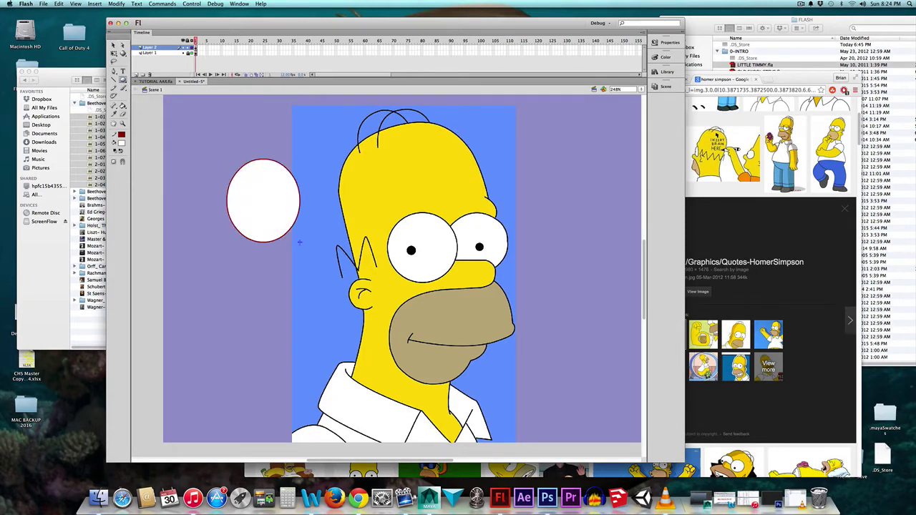
left_click(113, 44)
left_click(276, 192)
left_click_drag(276, 191, 239, 313)
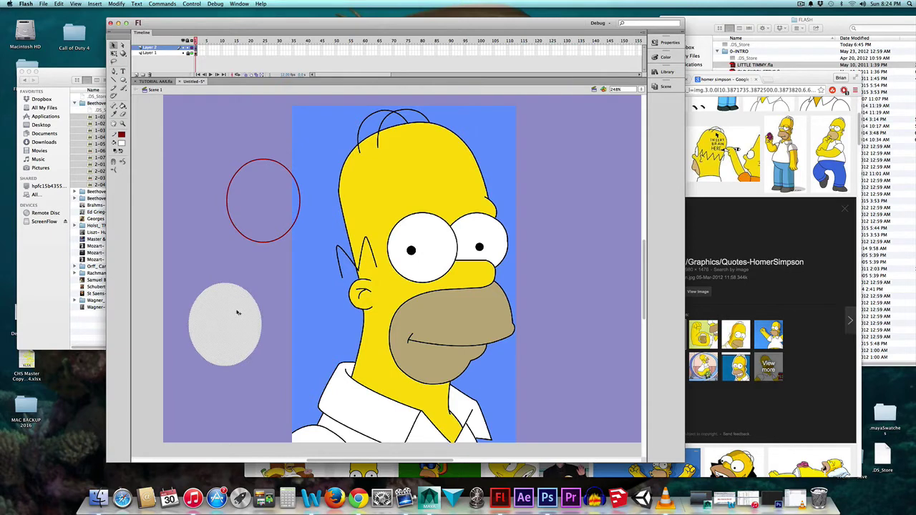
key("Delete")
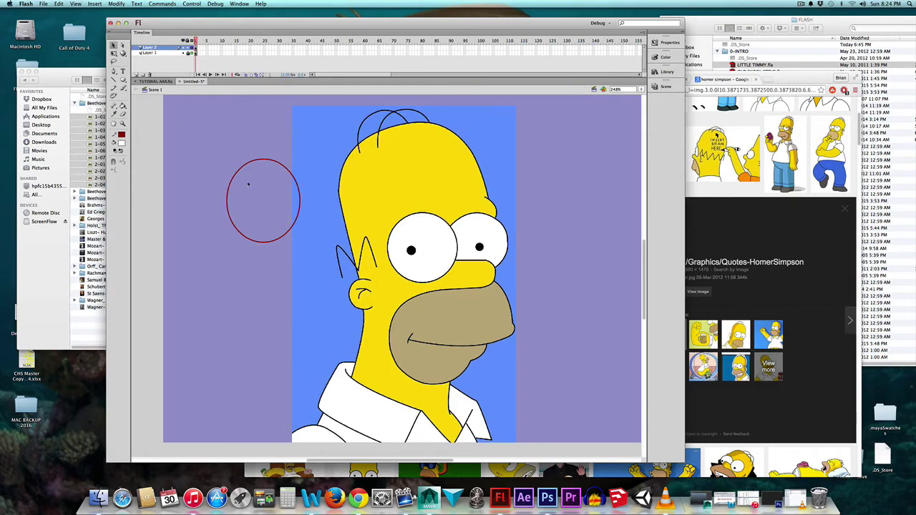
left_click_drag(211, 145, 320, 264)
key("Delete")
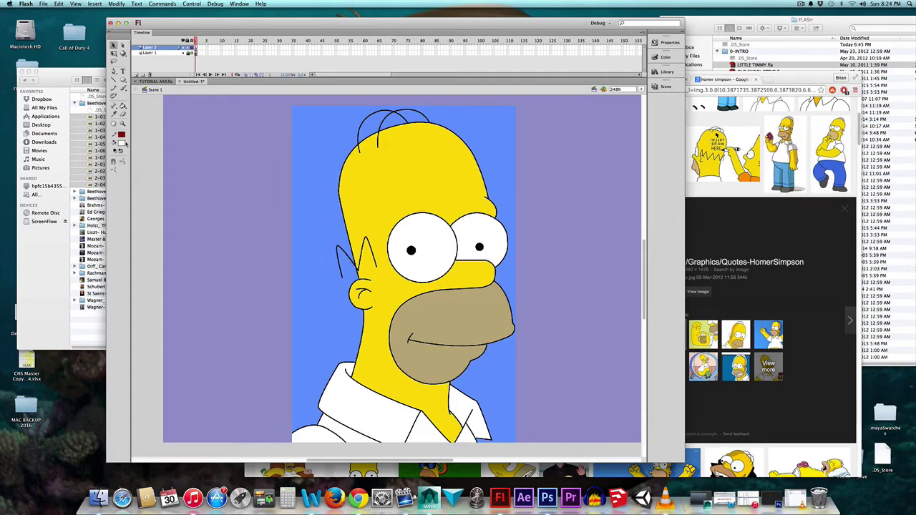
Set the fill to No Color, test-draw an unfilled oval beside Homer, then undo it
left_click(121, 143)
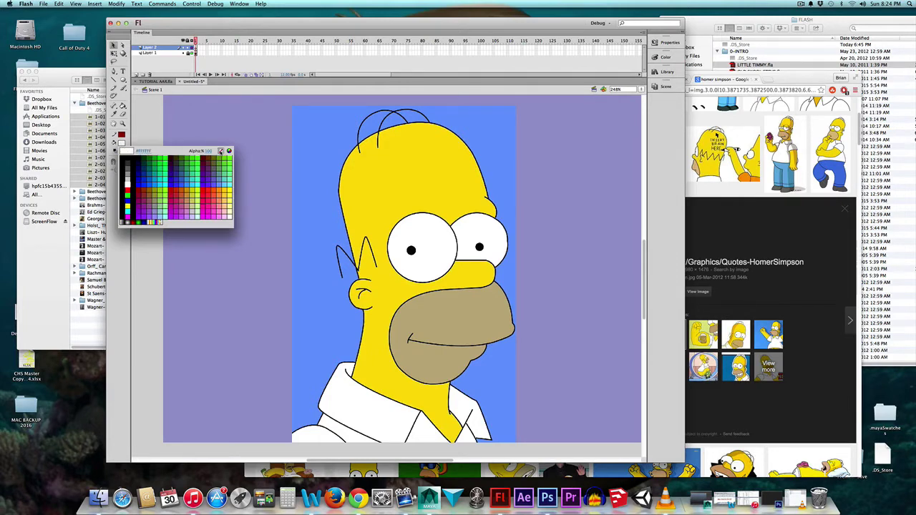
left_click(228, 151)
left_click_drag(194, 129, 283, 206)
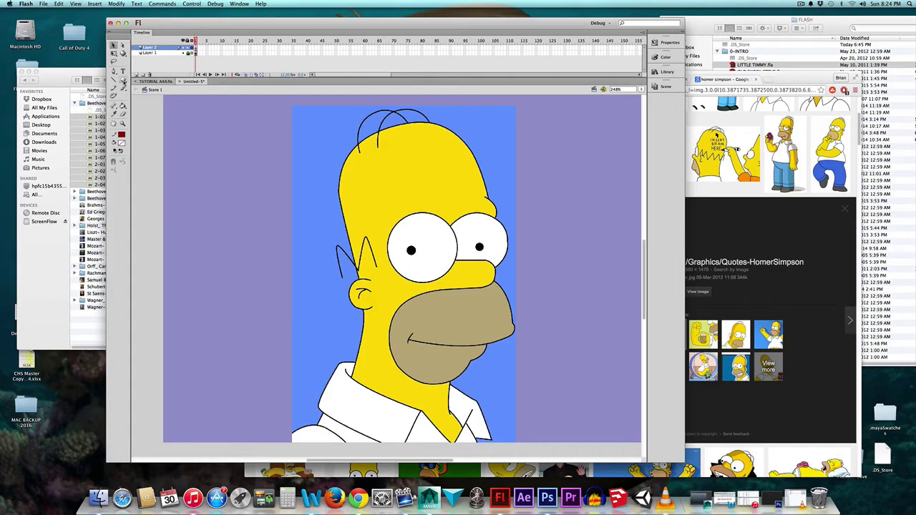
key("o")
left_click_drag(194, 136, 279, 225)
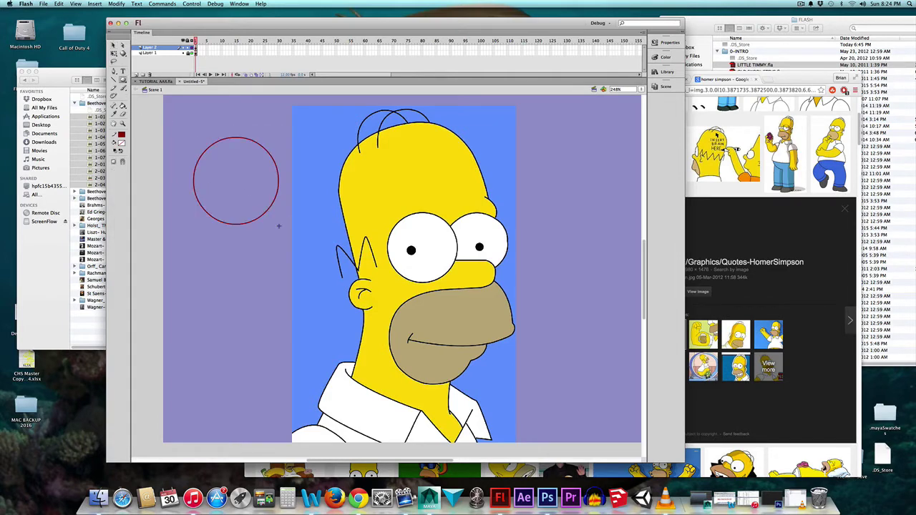
key("super+z")
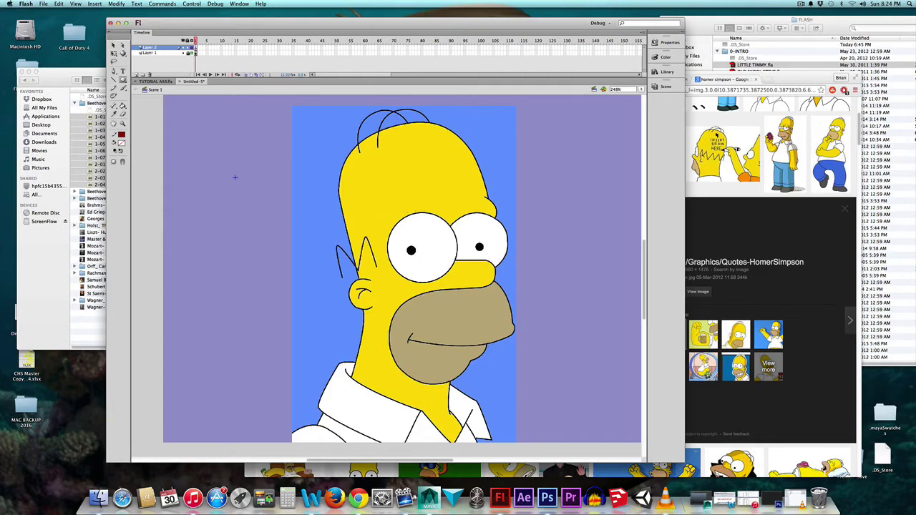
Insert a new Layer 3 and set the stroke colour to green
left_click_drag(122, 79, 154, 87)
left_click_drag(385, 212, 459, 283)
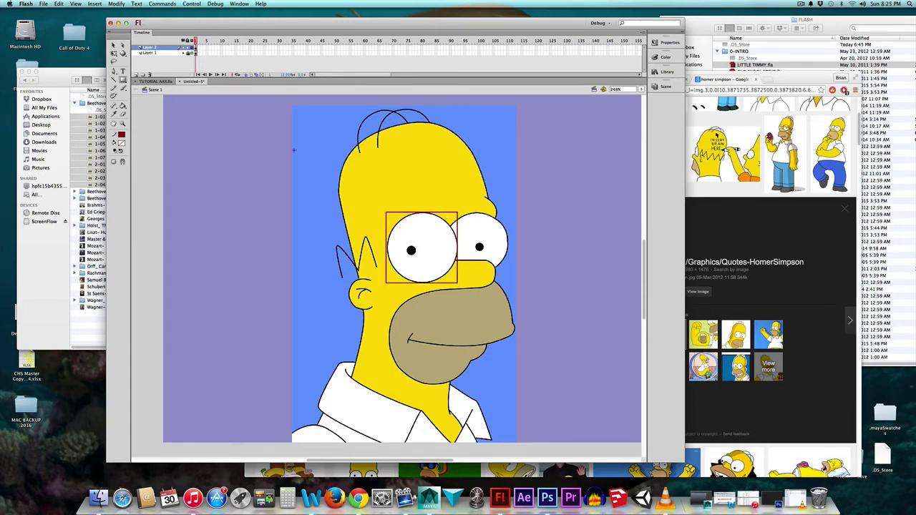
scroll(293, 151, "up", 1)
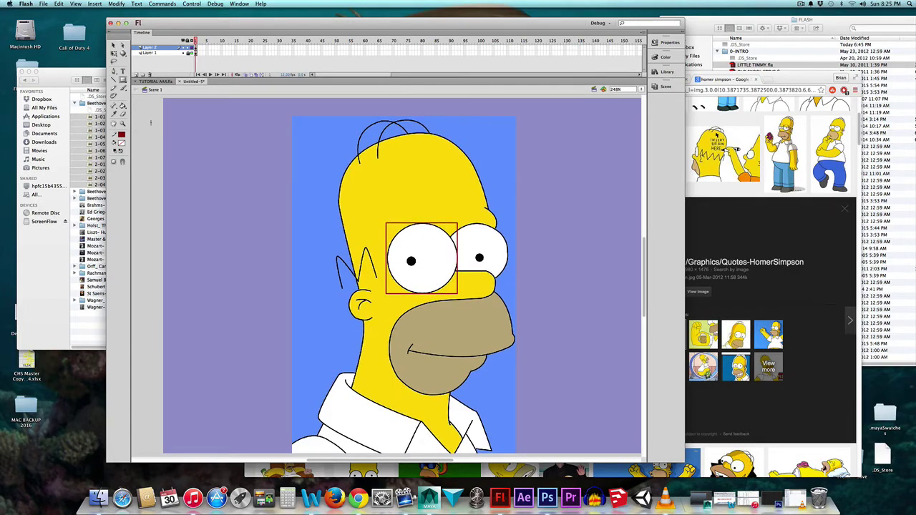
left_click(136, 74)
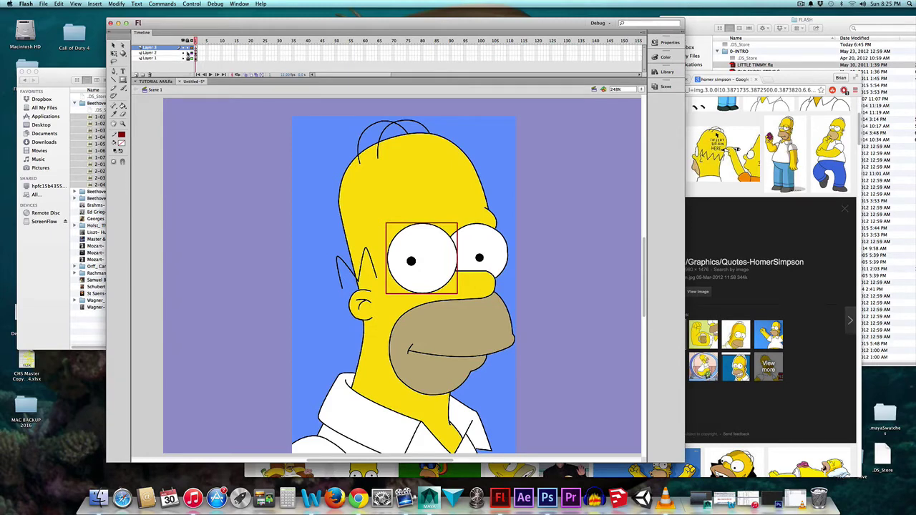
left_click(122, 135)
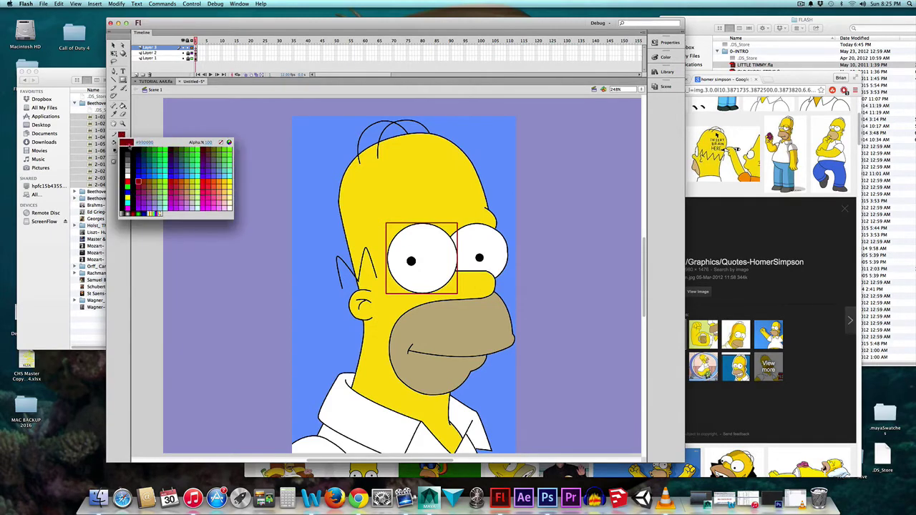
left_click(164, 147)
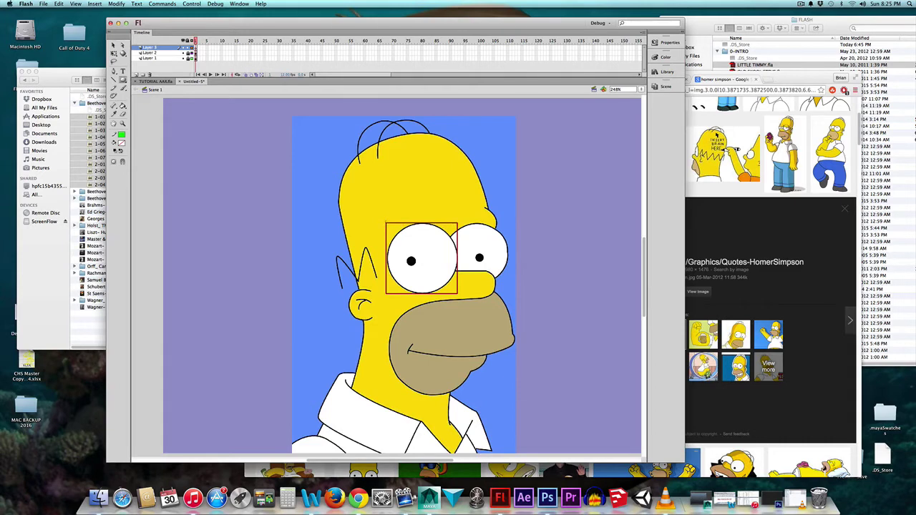
On Layer 3, draw a green circle about 79 by 78 around Homer's left eye
left_click_drag(385, 222, 458, 293)
left_click(150, 53)
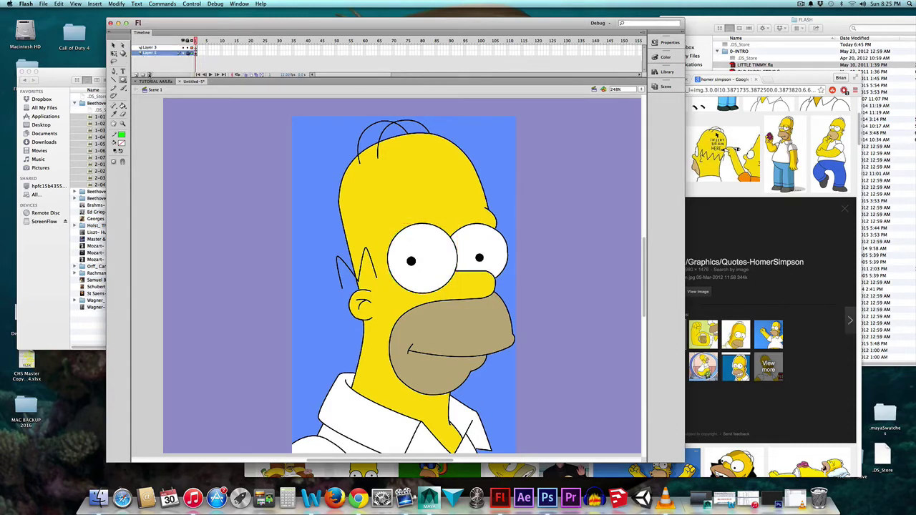
left_click(150, 47)
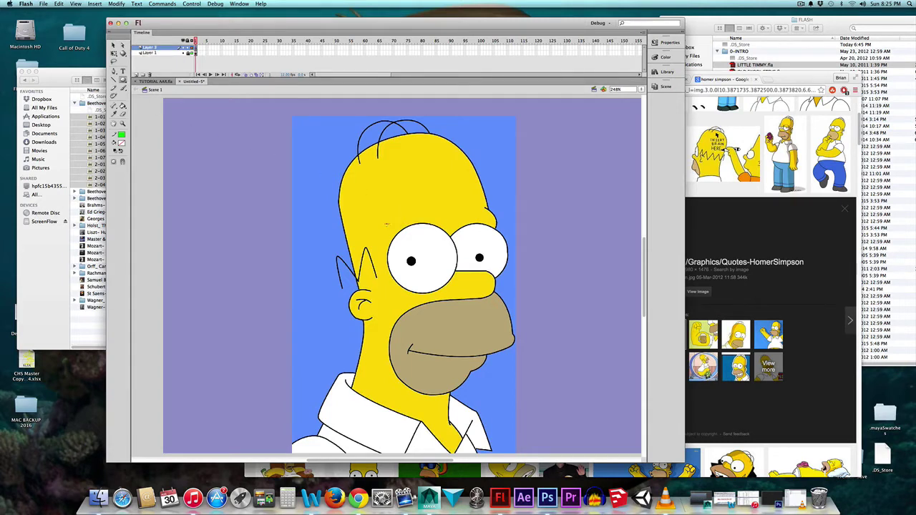
left_click_drag(387, 224, 457, 294)
left_click(114, 46)
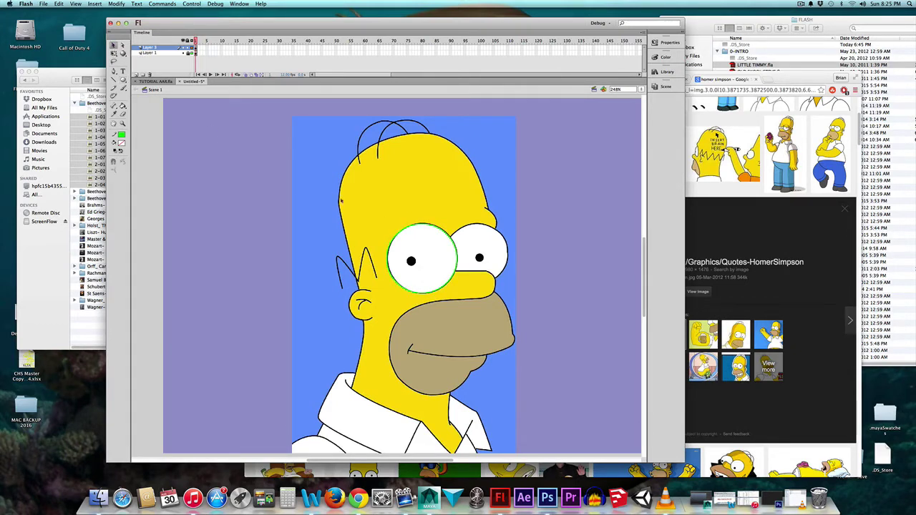
left_click_drag(327, 194, 536, 368)
In the Properties panel, enter a Stroke value of 3 to thicken the left-eye circle's outline
left_click(662, 43)
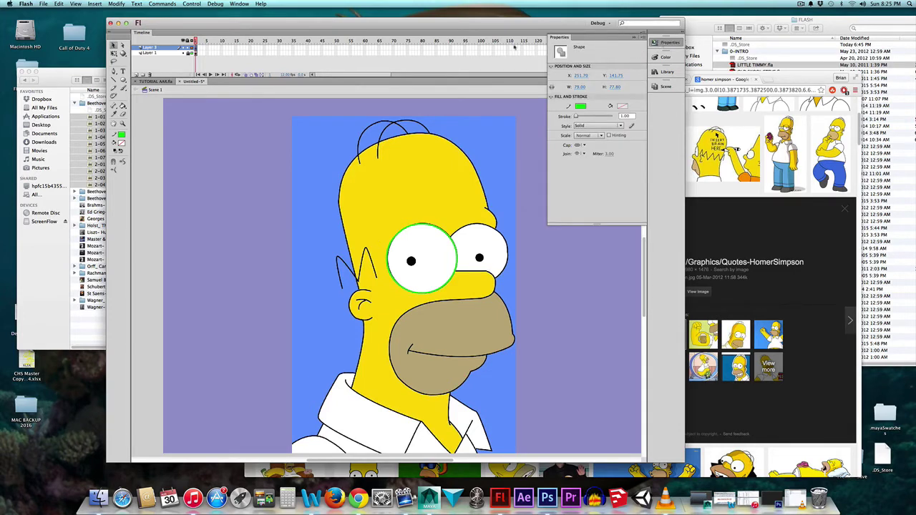
left_click(492, 24)
left_click(242, 4)
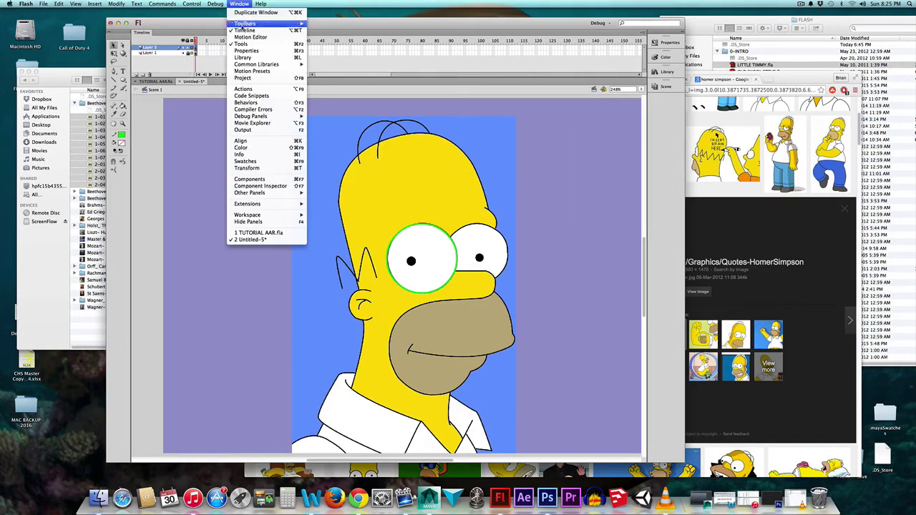
left_click(247, 51)
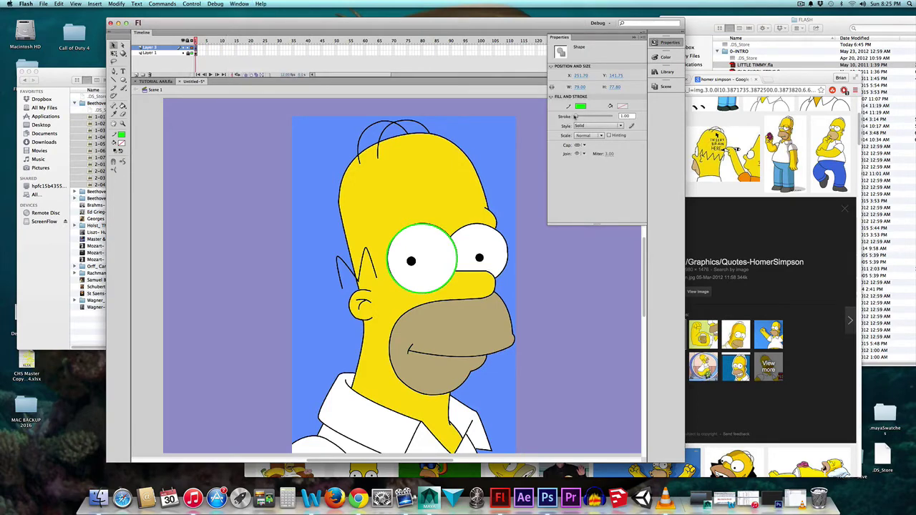
left_click(625, 117)
type("3")
key("Return")
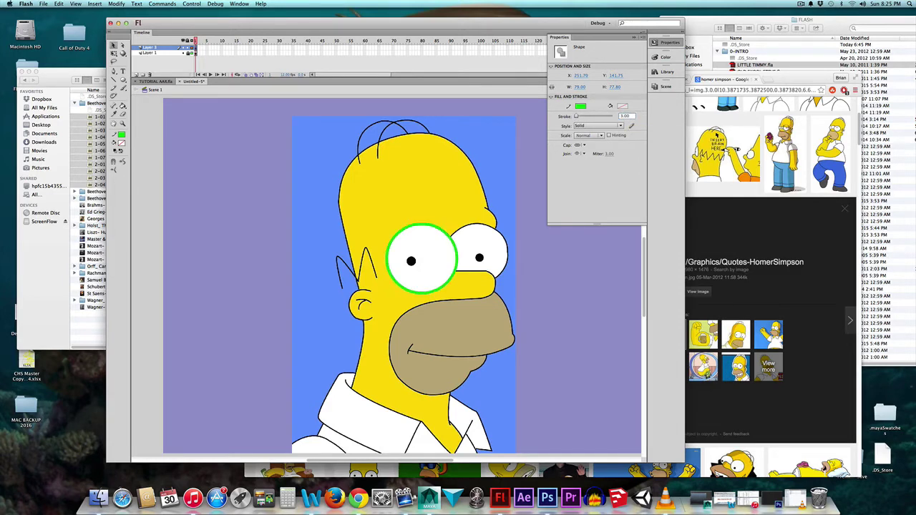
left_click(498, 153)
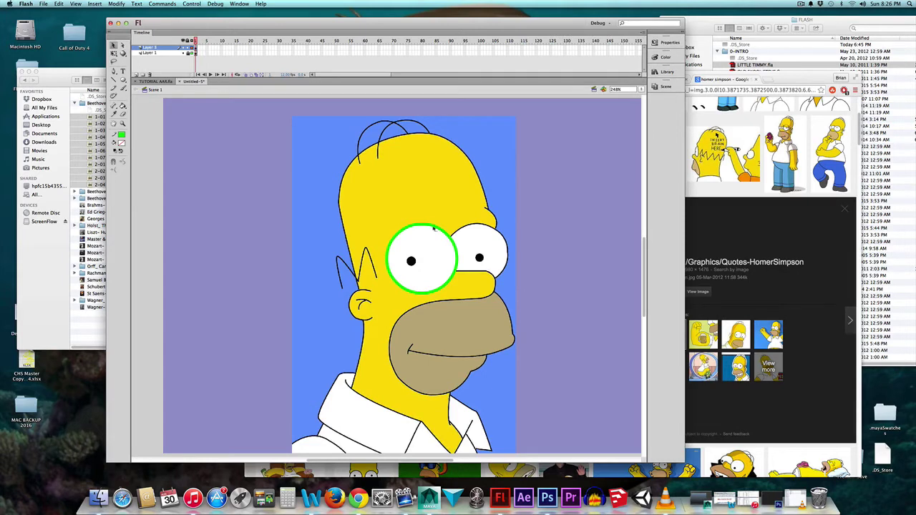
left_click(666, 42)
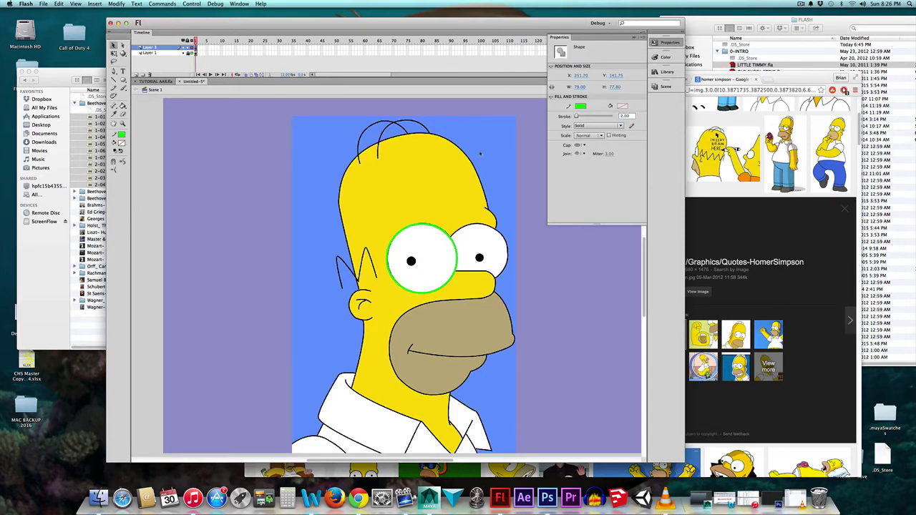
left_click(493, 236)
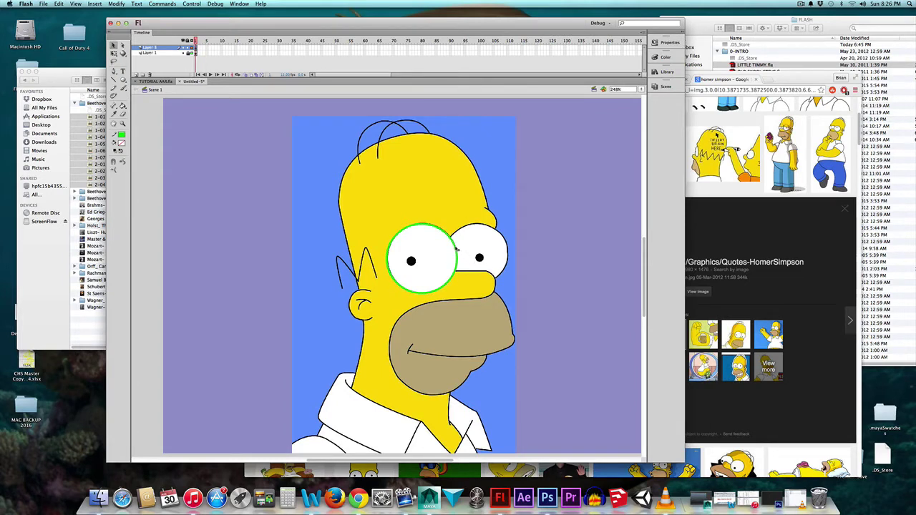
Place a copy of the green eye circle over Homer's right eye
left_click_drag(457, 251, 582, 227)
key("ctrl+z")
left_click(58, 4)
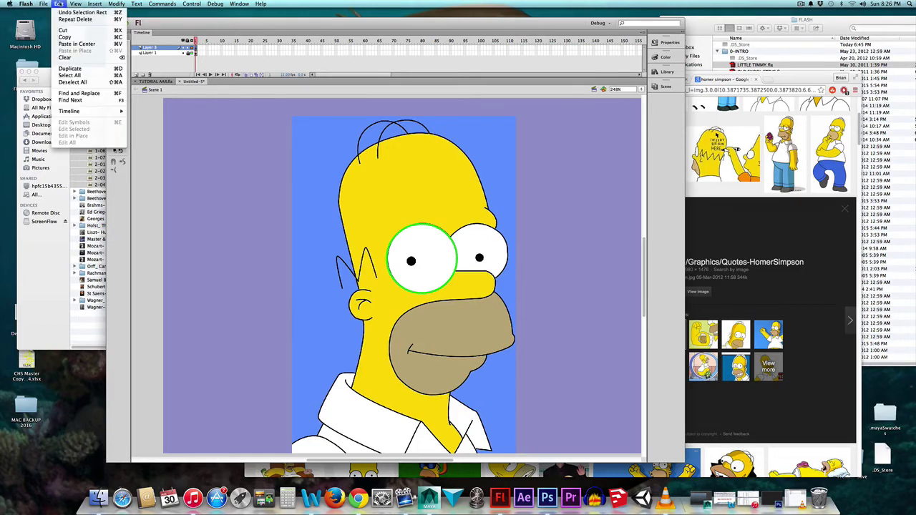
left_click(59, 3)
left_click(60, 4)
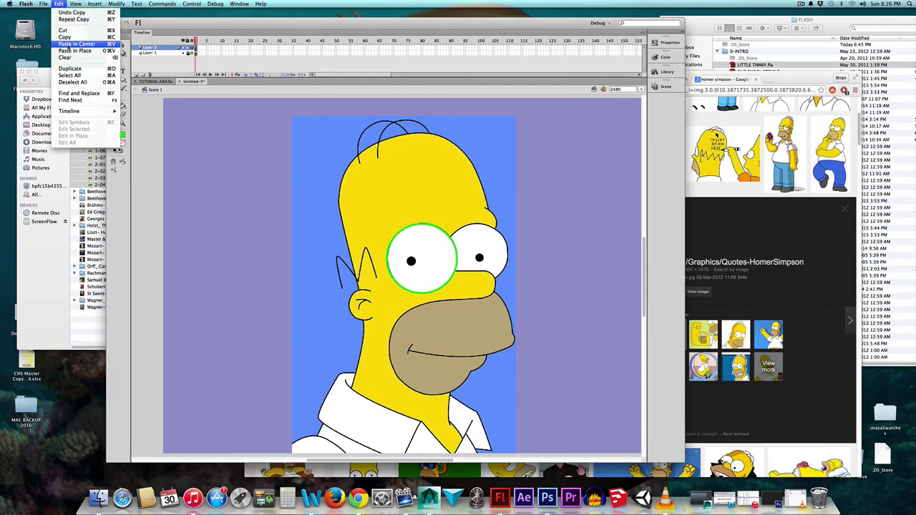
left_click(76, 44)
left_click_drag(382, 246, 292, 230)
key("Delete")
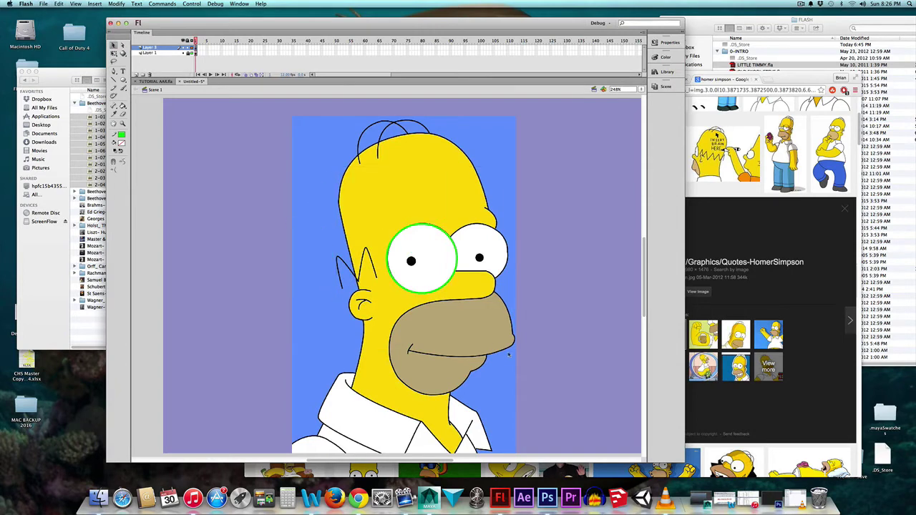
key("super+v")
key("Delete")
left_click_drag(422, 294, 478, 290)
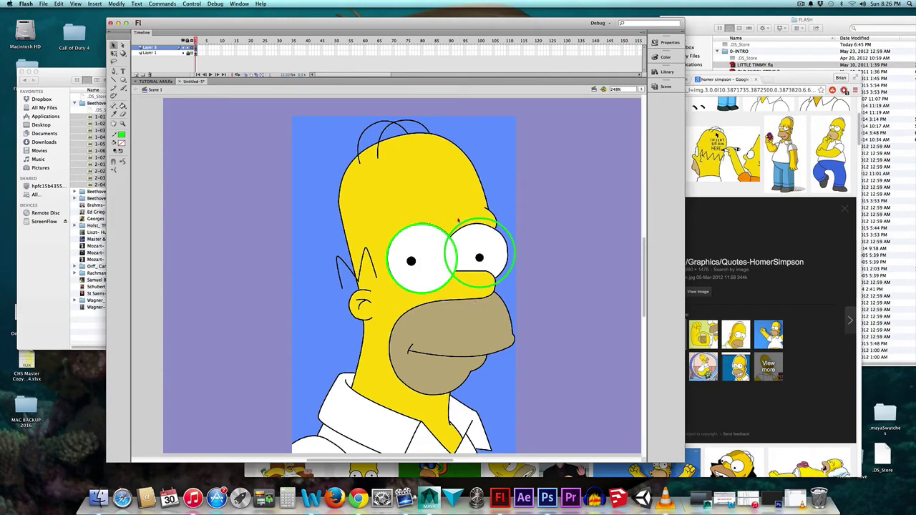
Use Free Transform to scale and reposition the copied circle so it fits the right eye
key("q")
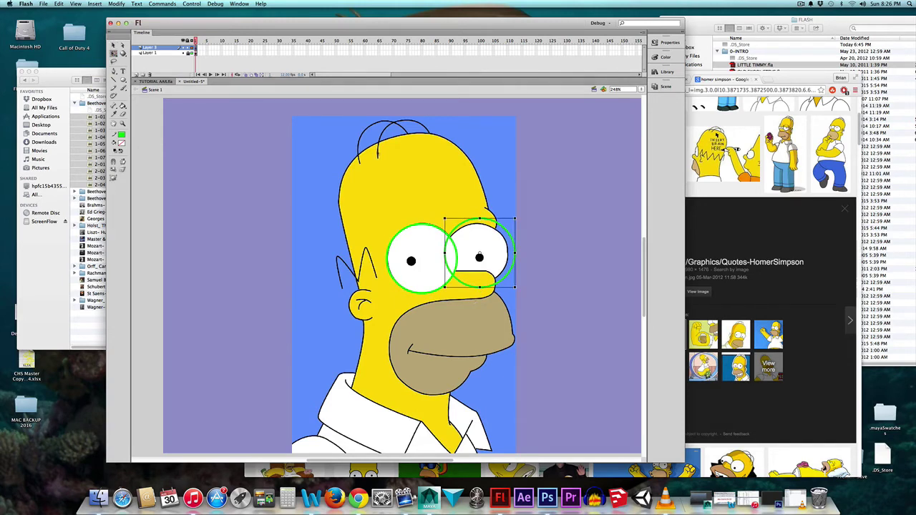
left_click_drag(444, 217, 457, 230)
mouse_move(512, 245)
left_mouse_down()
mouse_move(503, 236)
mouse_move(509, 251)
left_mouse_up()
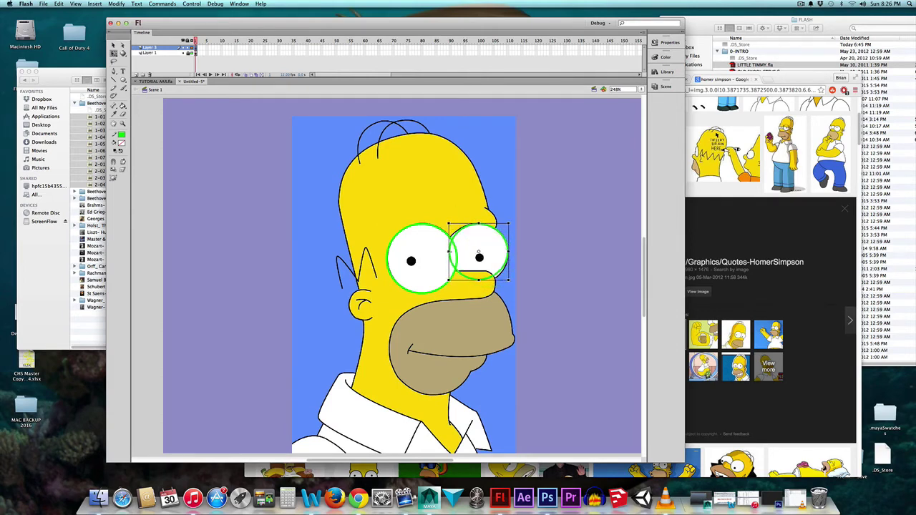
left_click_drag(449, 251, 446, 252)
left_click_drag(477, 279, 478, 286)
left_click(509, 181)
Delete the stroke segment where the two eye circles overlap, checking with Layer 1 hidden
left_click(184, 53)
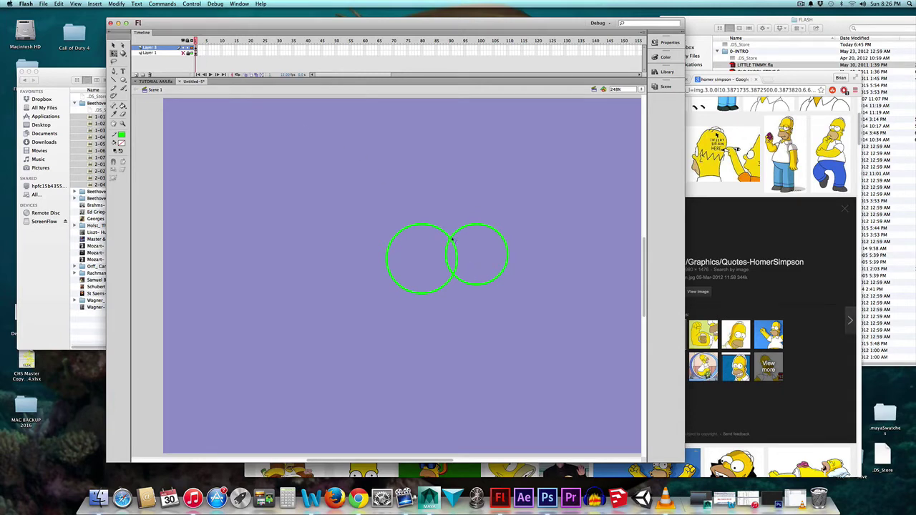
left_click_drag(453, 242, 454, 239)
key("super+z")
left_click(185, 53)
left_click(450, 257)
left_click(184, 54)
key("Delete")
left_click(185, 53)
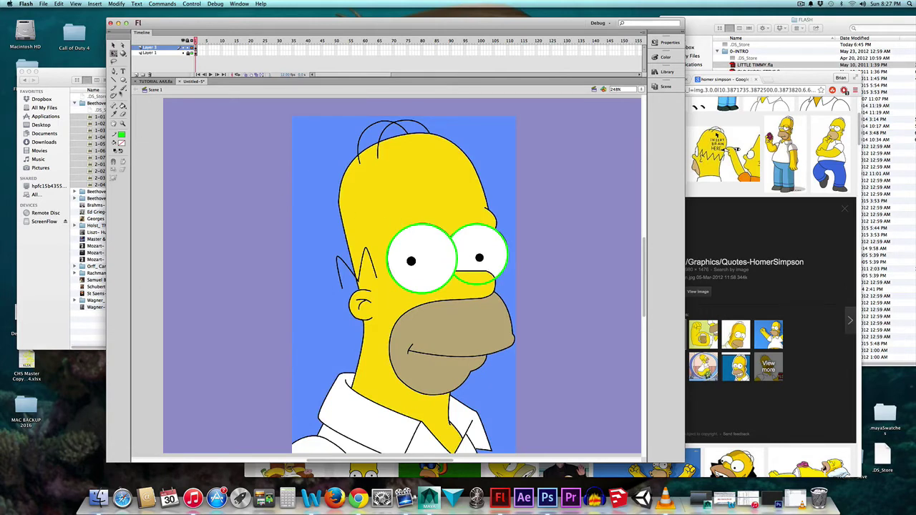
Draw five green circles: two beside the right eye, one around the muzzle, one at the mouth, one at the nose tip
left_click(123, 80)
left_click_drag(497, 242, 469, 207)
left_click_drag(465, 270, 494, 295)
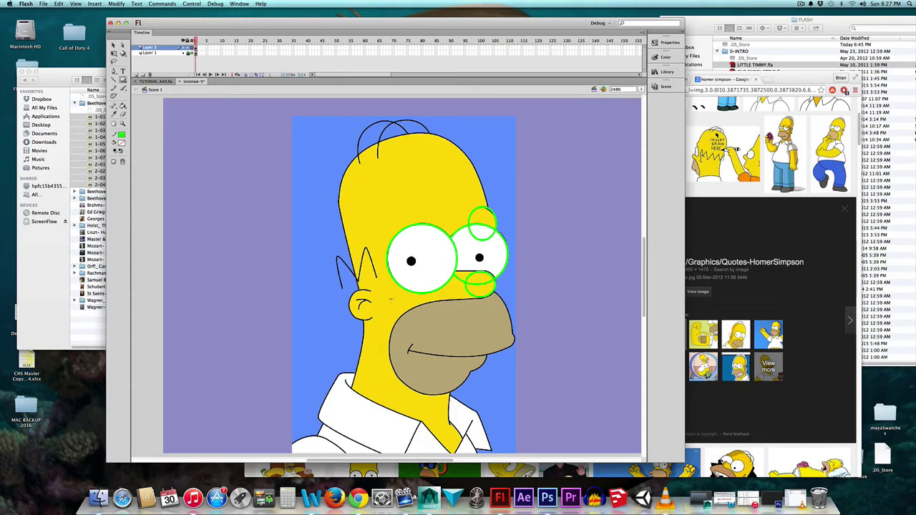
left_click_drag(391, 298, 481, 395)
left_click_drag(462, 338, 488, 370)
left_click_drag(499, 331, 516, 348)
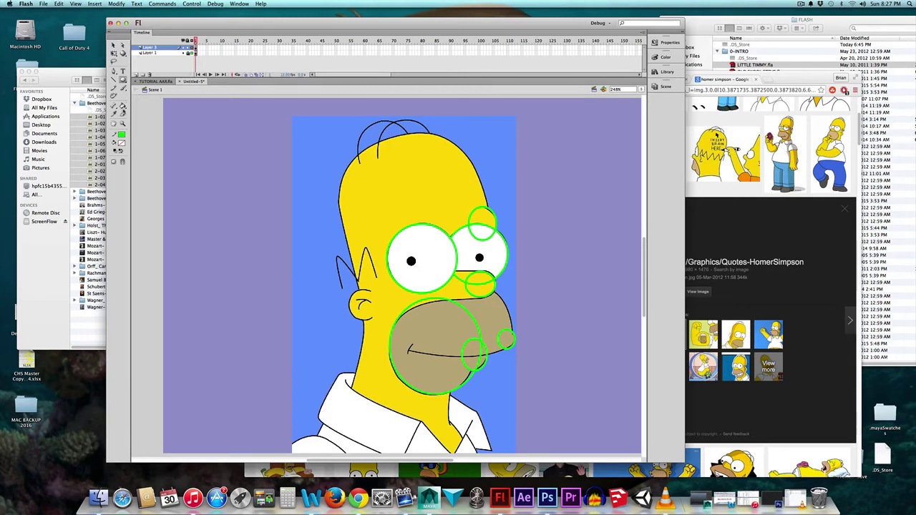
Delete both pieces of the small circle above the right eye
left_click(122, 114)
left_click(114, 46)
left_click(474, 239)
key("Delete")
left_click(491, 234)
key("Delete")
Remove the unwanted circle stroke near the nose, undoing a mistaken deletion and an accidental bulge
left_click_drag(468, 264, 482, 279)
key("Delete")
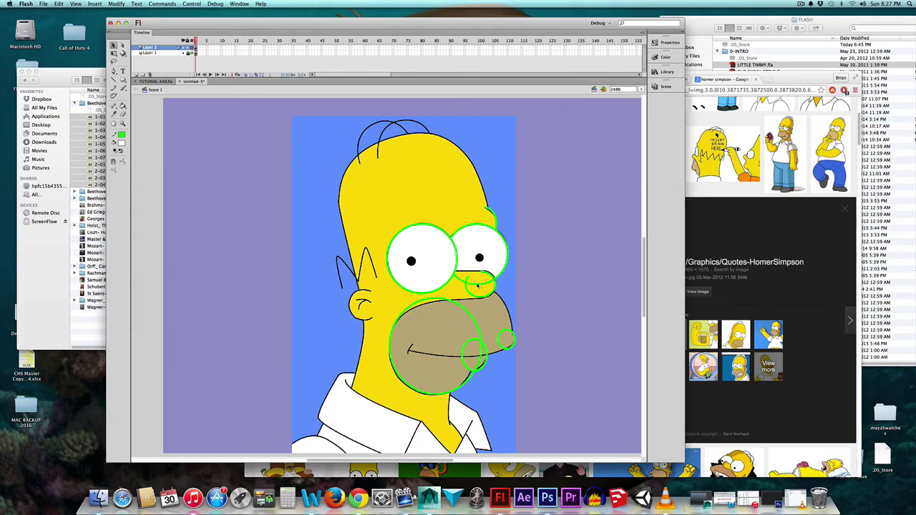
key("ctrl+z")
key("b")
key("ctrl+z")
left_click(113, 45)
left_click_drag(454, 304, 472, 322)
key("super+z")
Turn on Snap to Objects and reshape the top edge of the muzzle outline
left_click(479, 301)
left_click_drag(479, 306, 482, 299)
left_click(184, 53)
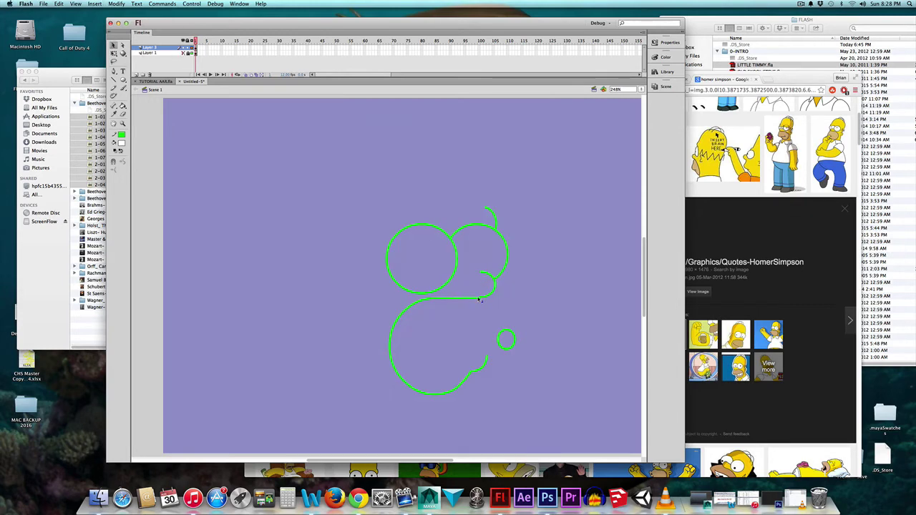
left_click(184, 53)
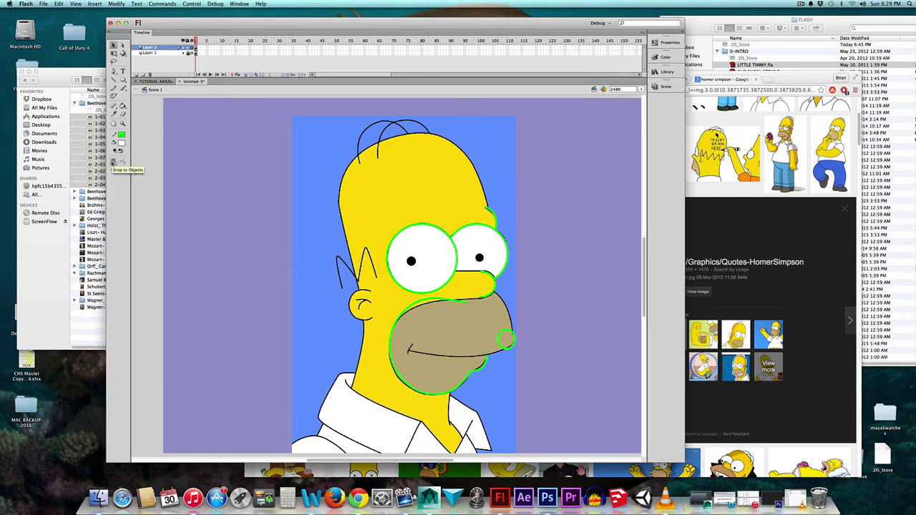
left_click(113, 163)
left_click_drag(468, 306, 483, 297)
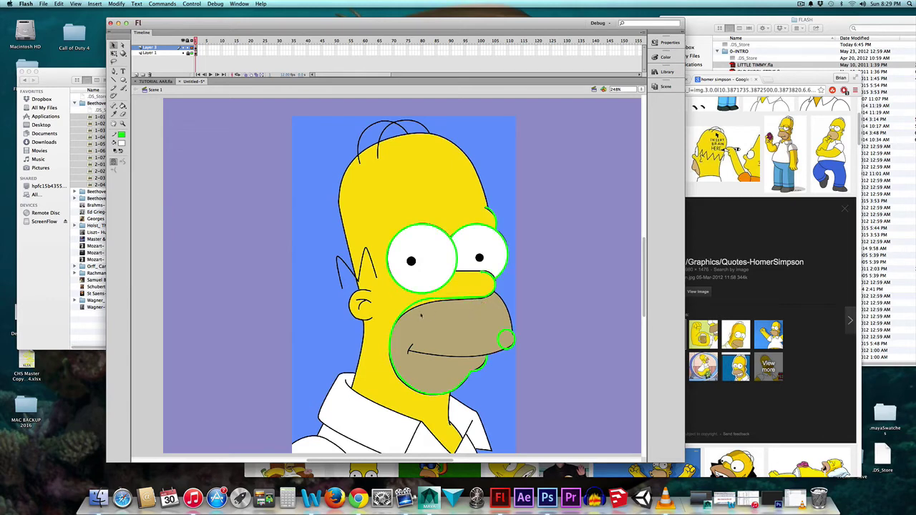
left_click_drag(423, 304, 421, 306)
left_click(113, 162)
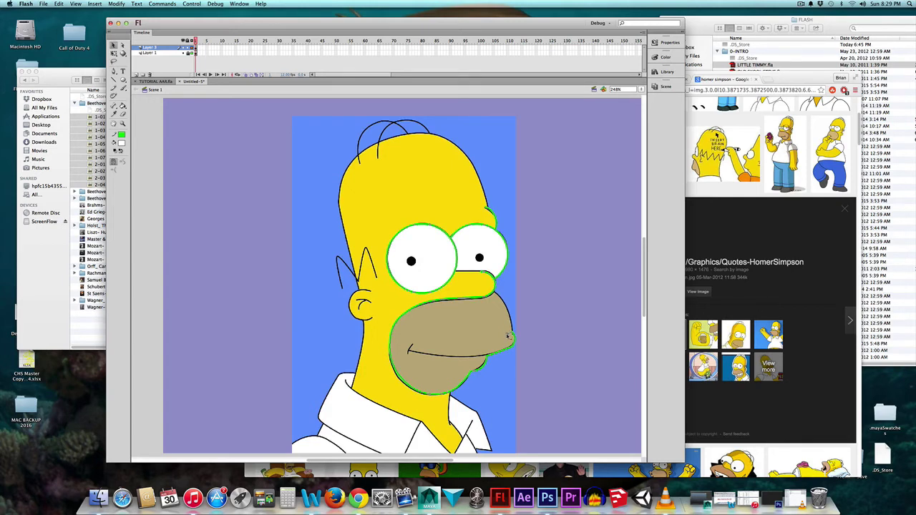
Select the muzzle strokes around the nose tip to merge the small nose circle into the outline
left_click(512, 333)
left_click(506, 331)
left_click(511, 329)
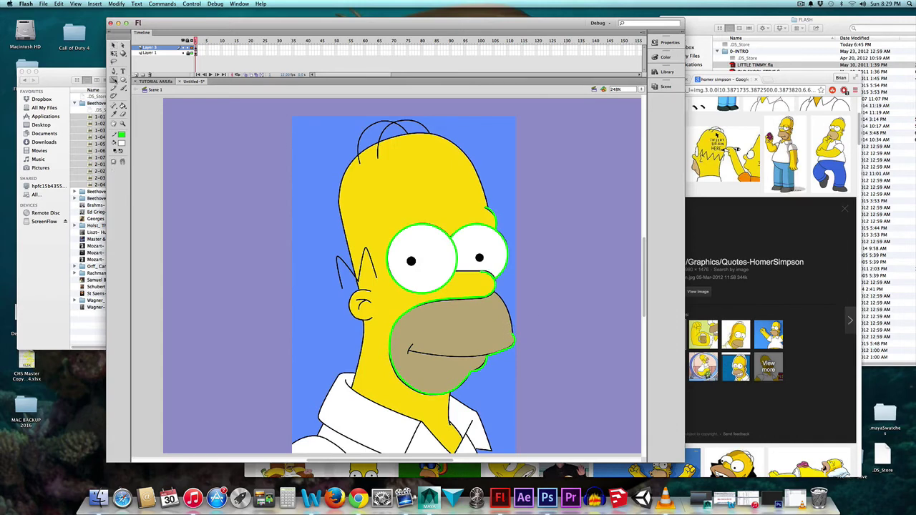
left_click(123, 164)
key("v")
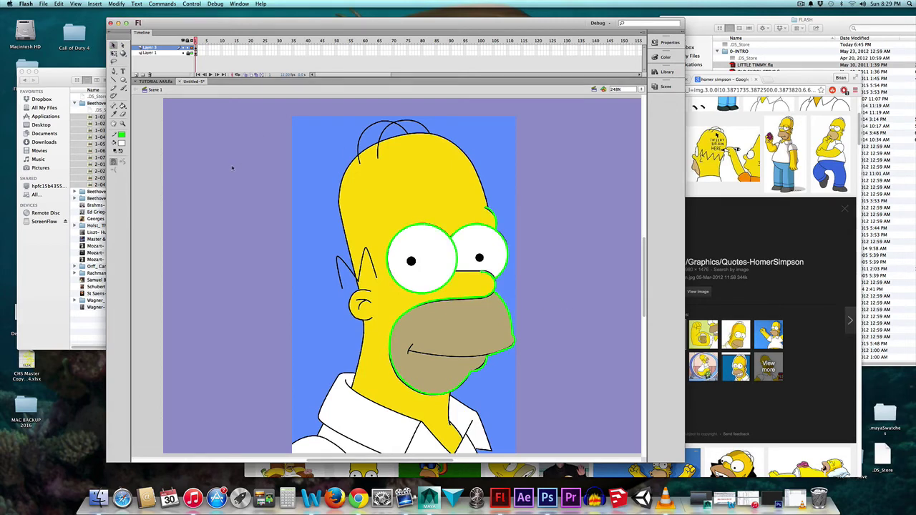
Draw an unfilled oval over the top of Homer's head and reshape it to fit the dome
left_click(122, 142)
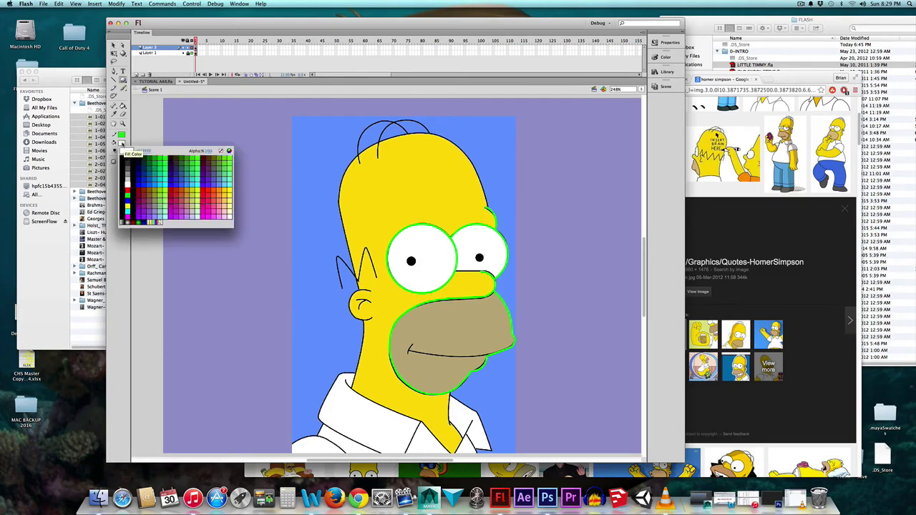
left_click(221, 152)
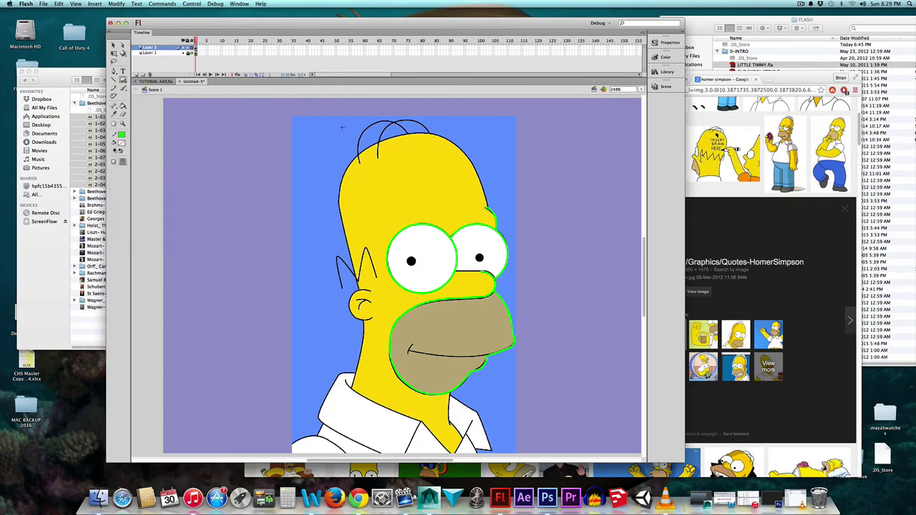
left_click_drag(339, 128, 479, 252)
key("v")
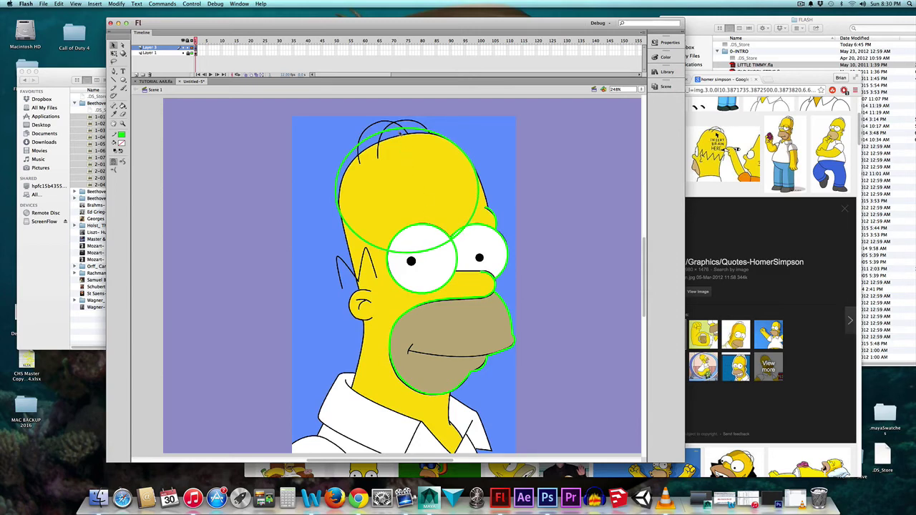
left_click_drag(403, 133, 403, 135)
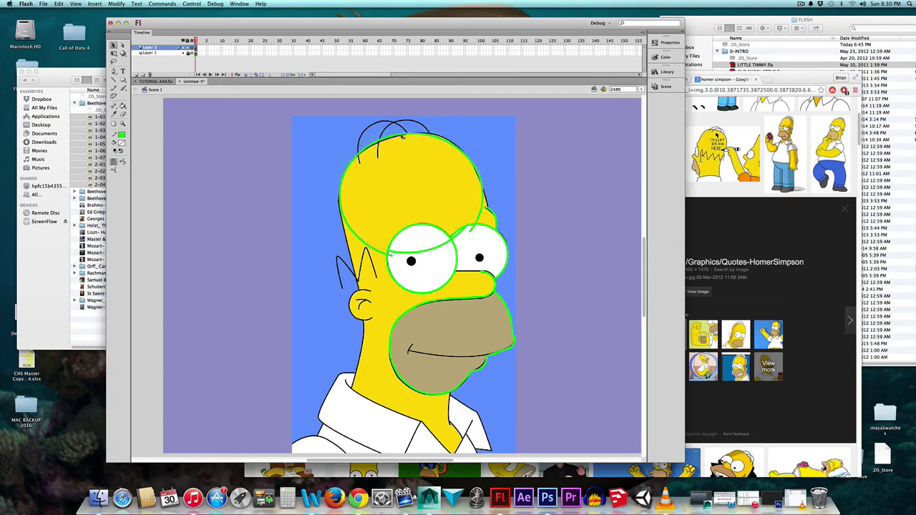
Delete the stray head-outline arcs crossing the left and right eyes
left_click(431, 251)
key("Delete")
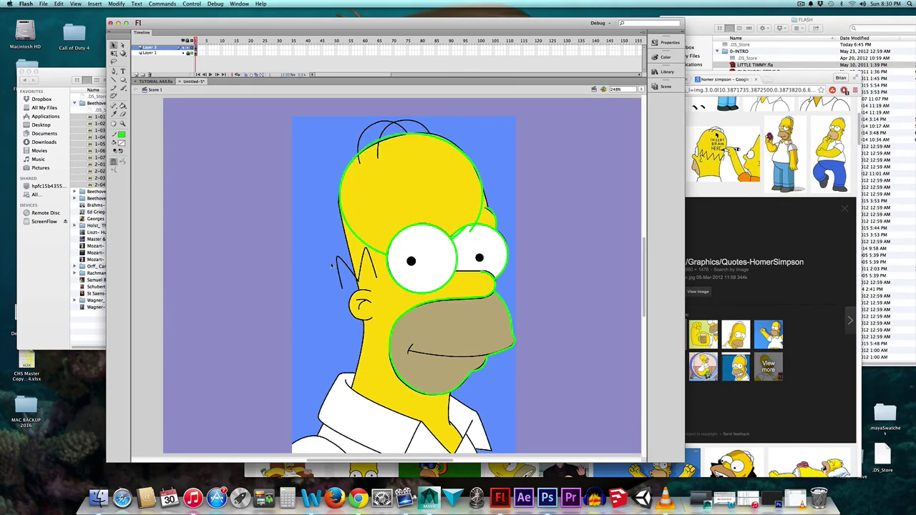
left_click(462, 234)
key("Delete")
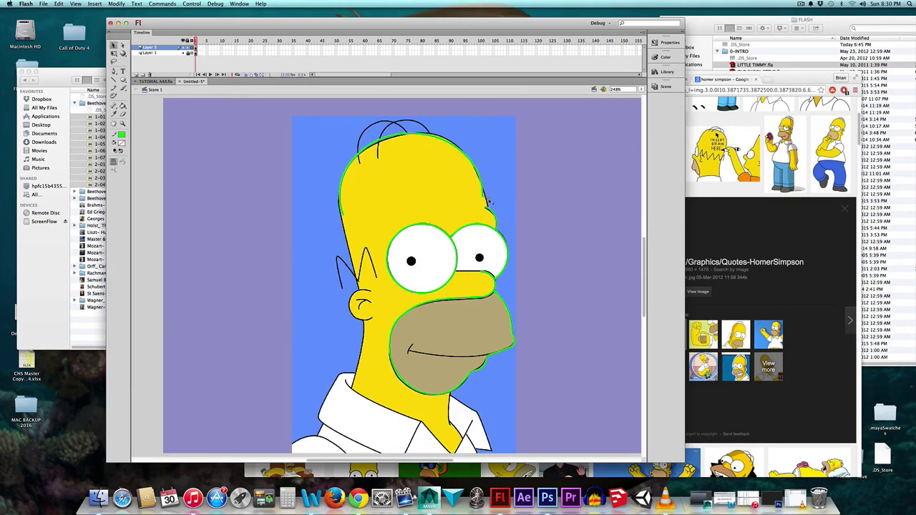
Delete the stray stroke beside the head's right outline
scroll(487, 207, "right", 2)
left_click_drag(454, 193, 493, 209)
key("Delete")
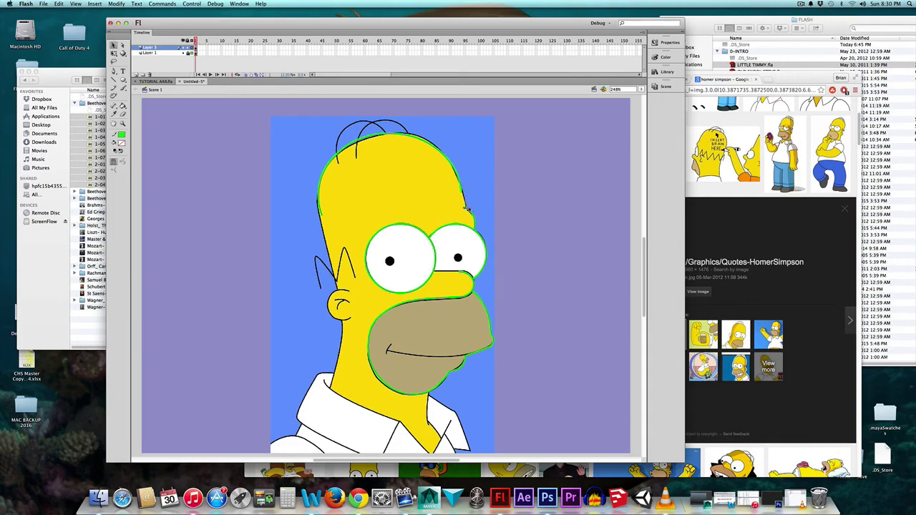
left_click(317, 220)
scroll(338, 286, "right", 2)
left_click(365, 168)
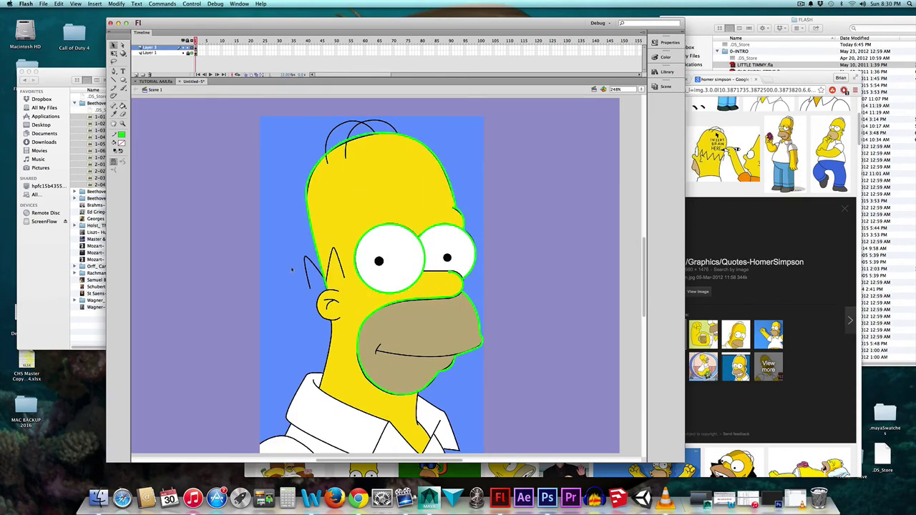
Close the gap at the nose tip and check the trace with Layer 1 hidden
scroll(292, 270, "down", 2)
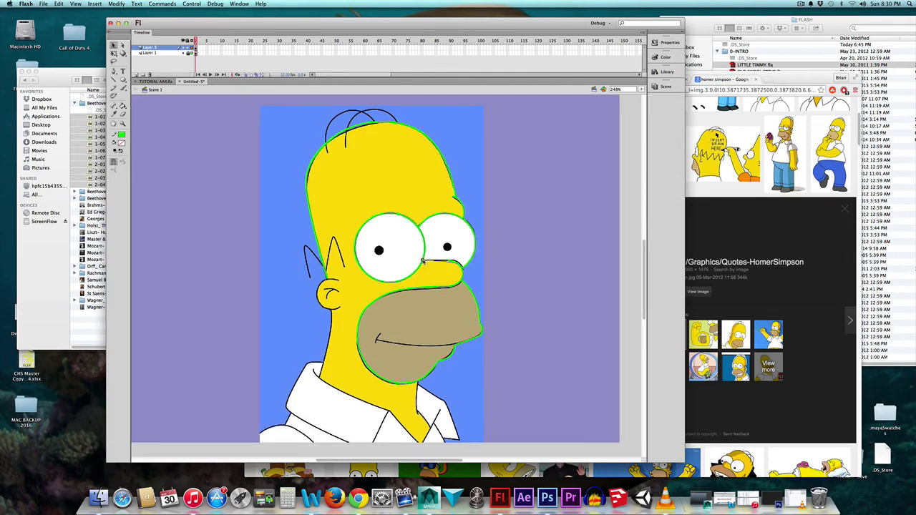
left_click_drag(459, 262, 452, 259)
left_click(183, 53)
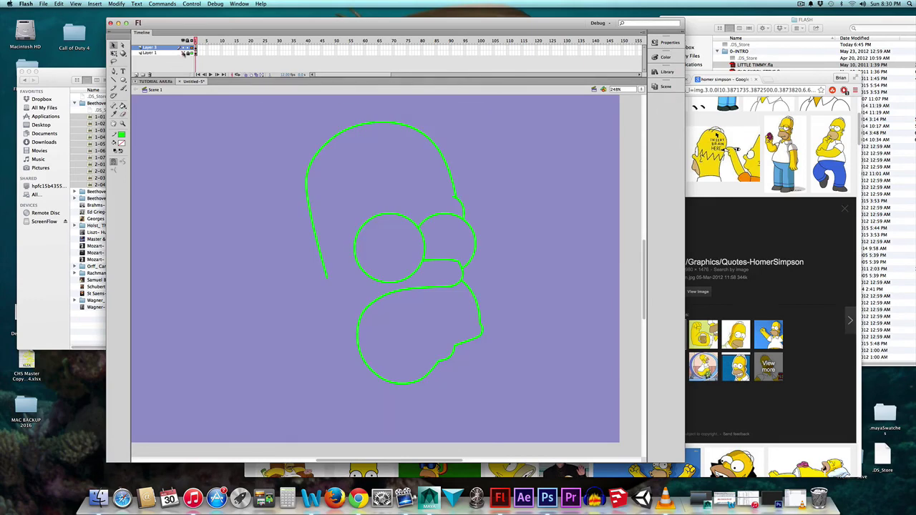
left_click(184, 53)
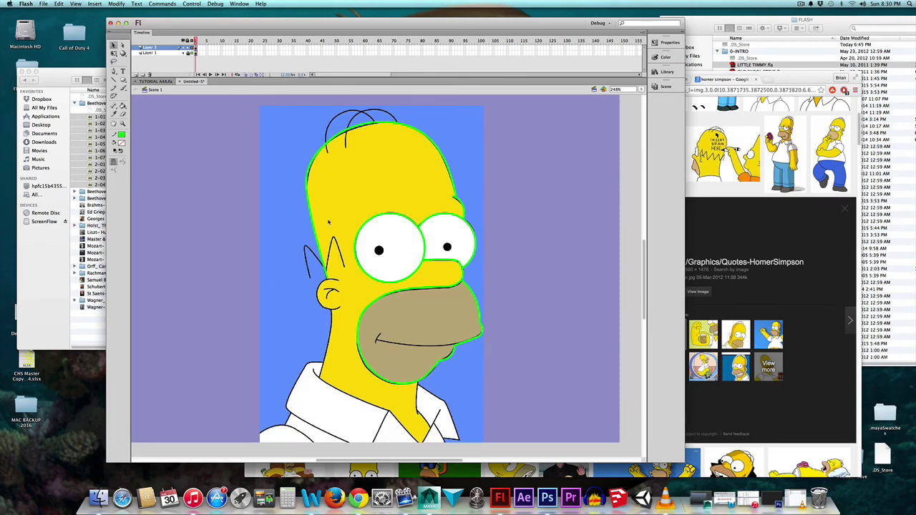
left_click_drag(262, 107, 549, 420)
In TUTORIAL AAR.fla, cycle through the Pencil, Line, Brush and Rectangle tools
left_click(156, 81)
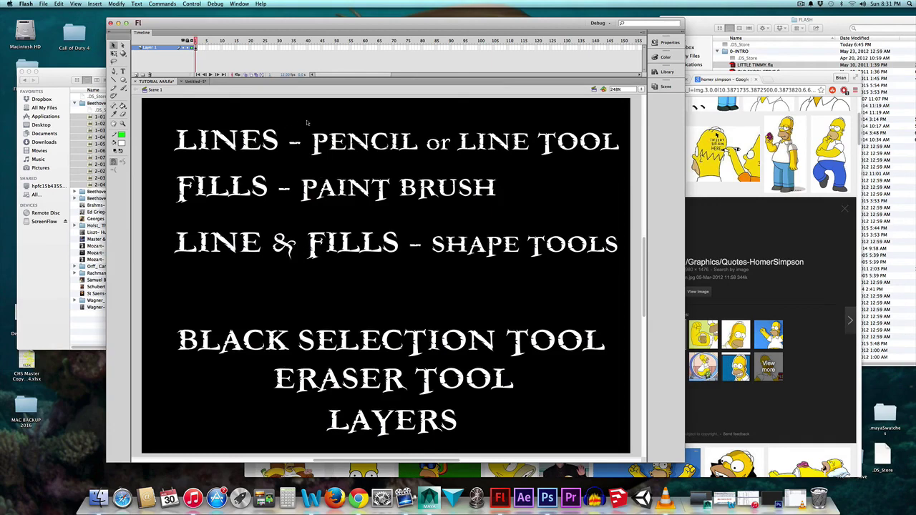
left_click(113, 88)
left_click(112, 81)
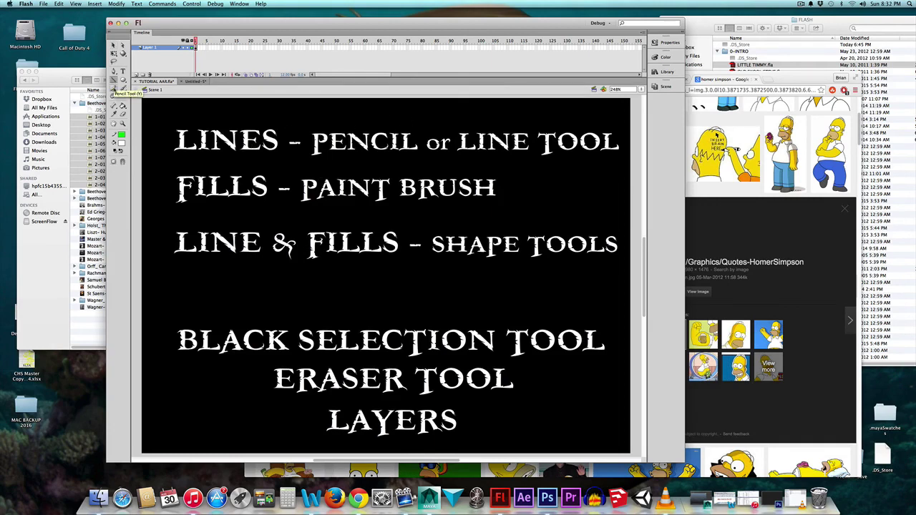
left_click(123, 88)
left_click(123, 88)
left_click(123, 81)
left_click(123, 80)
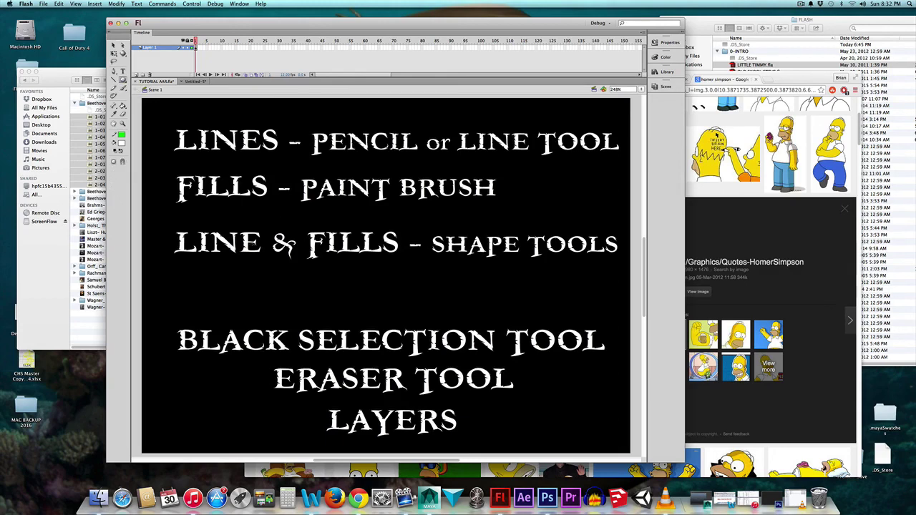
left_click_drag(123, 80, 143, 81)
Go to Scene 2, the 'Tracing w/ Lines Tutorial' title slide
left_click(112, 44)
left_click(594, 89)
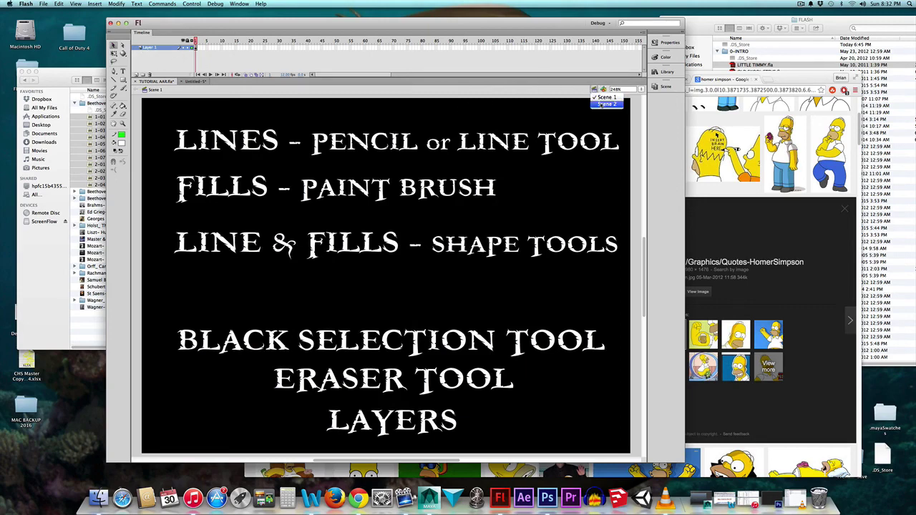
left_click(603, 104)
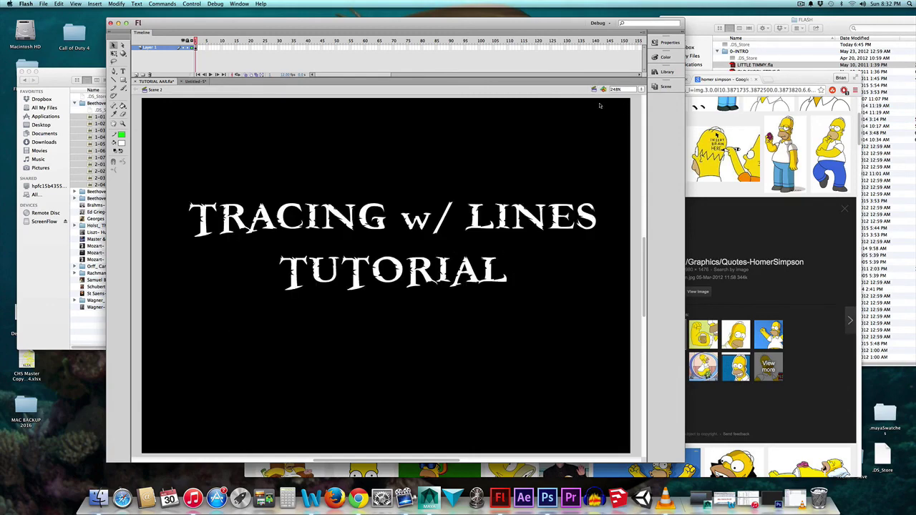